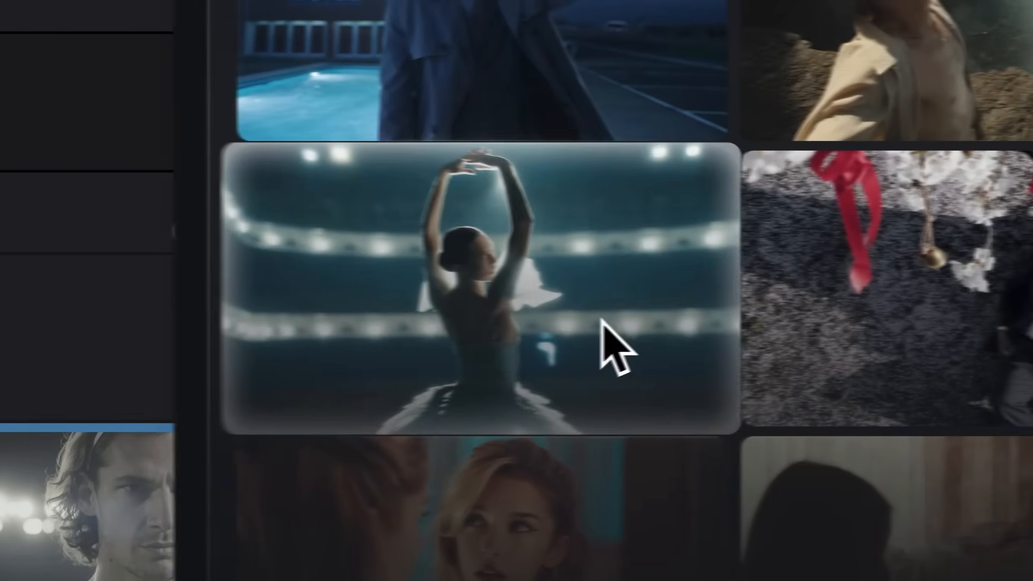
left_click(602, 321)
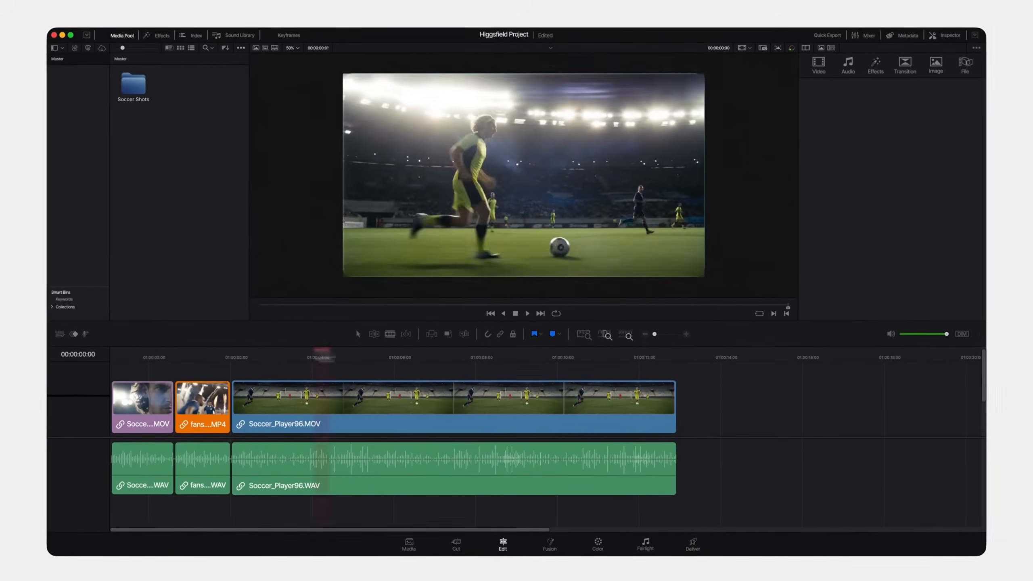
left_click_drag(324, 353, 384, 355)
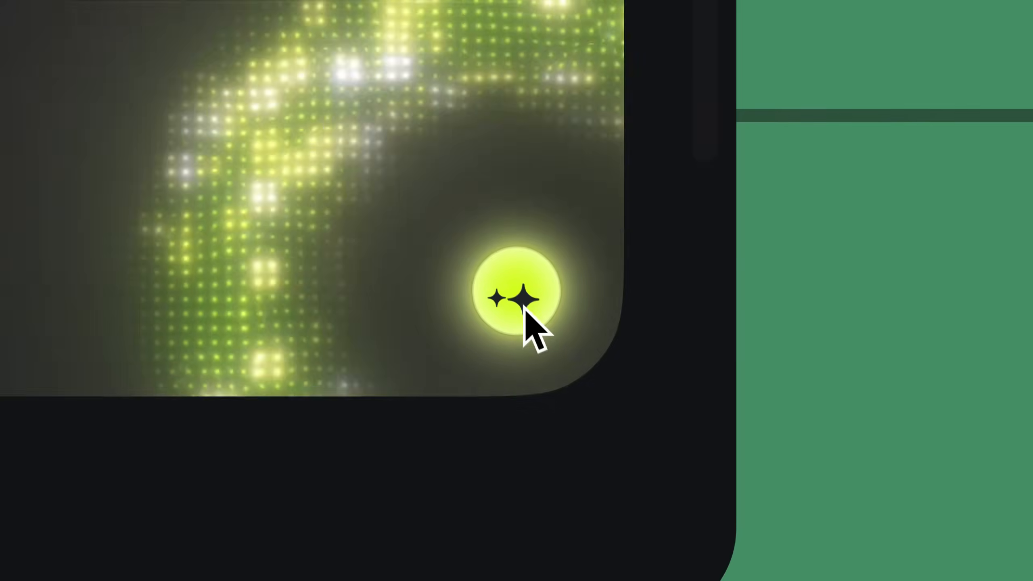
left_click(521, 307)
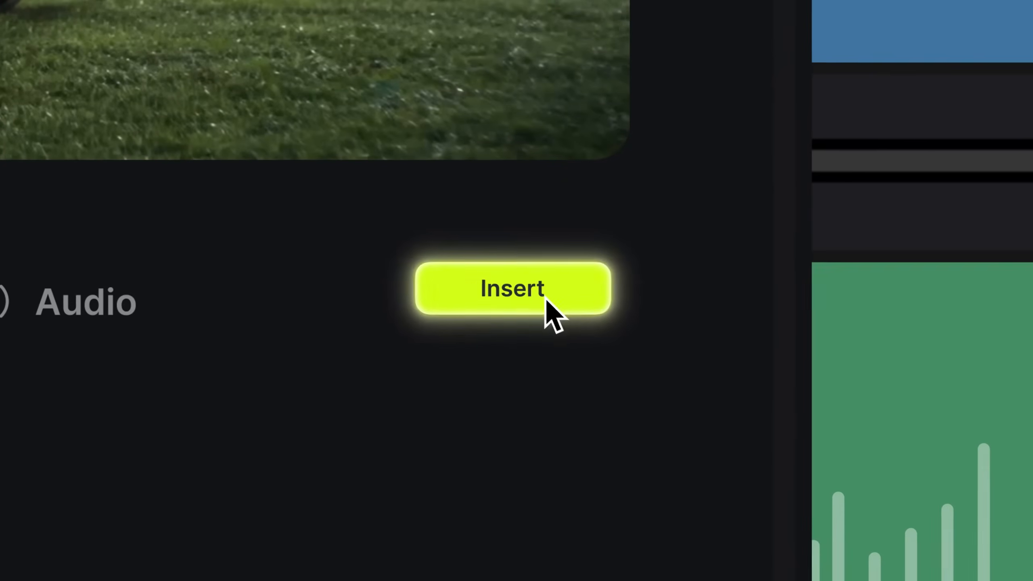
left_click(706, 459)
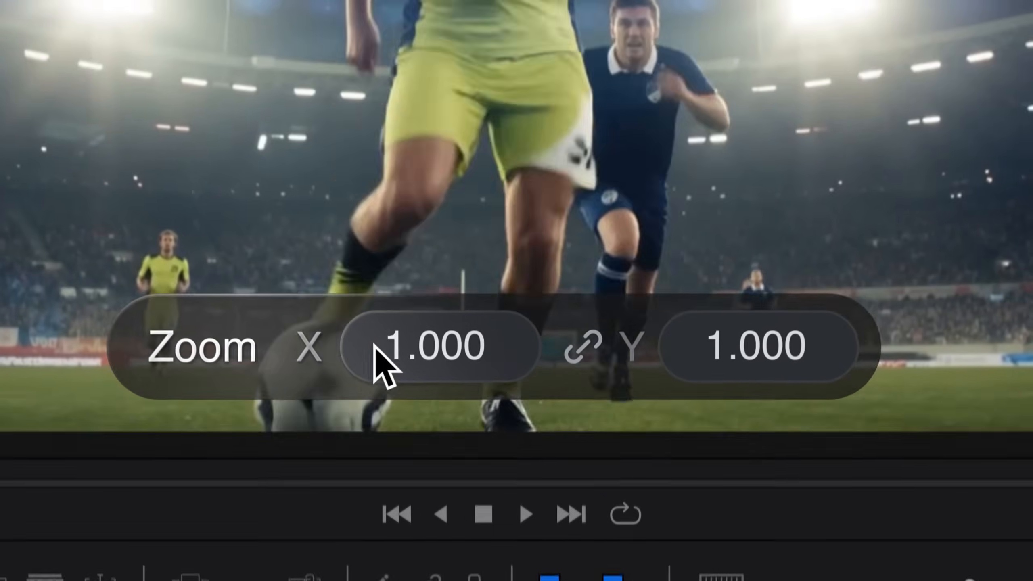
left_click_drag(433, 348, 529, 466)
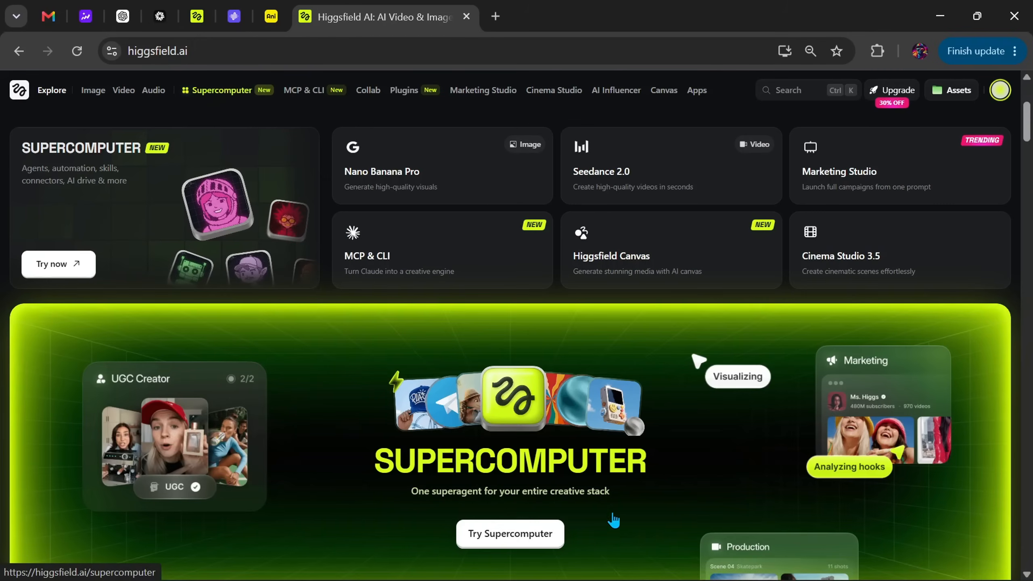
- Open the DaVinci Resolve plugin page on the Higgsfield website
scroll(540, 456, "down", 15)
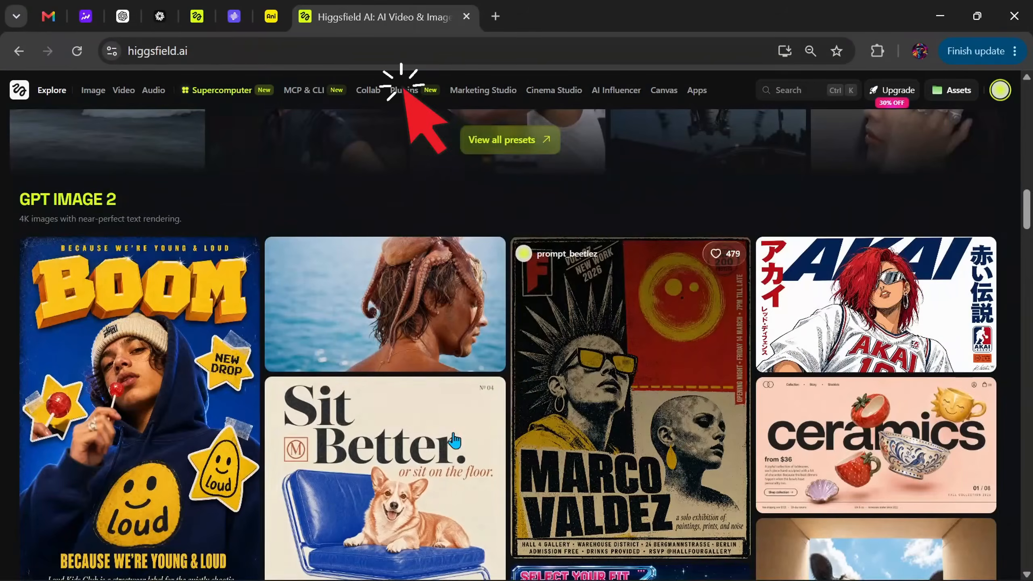
mouse_move(404, 90)
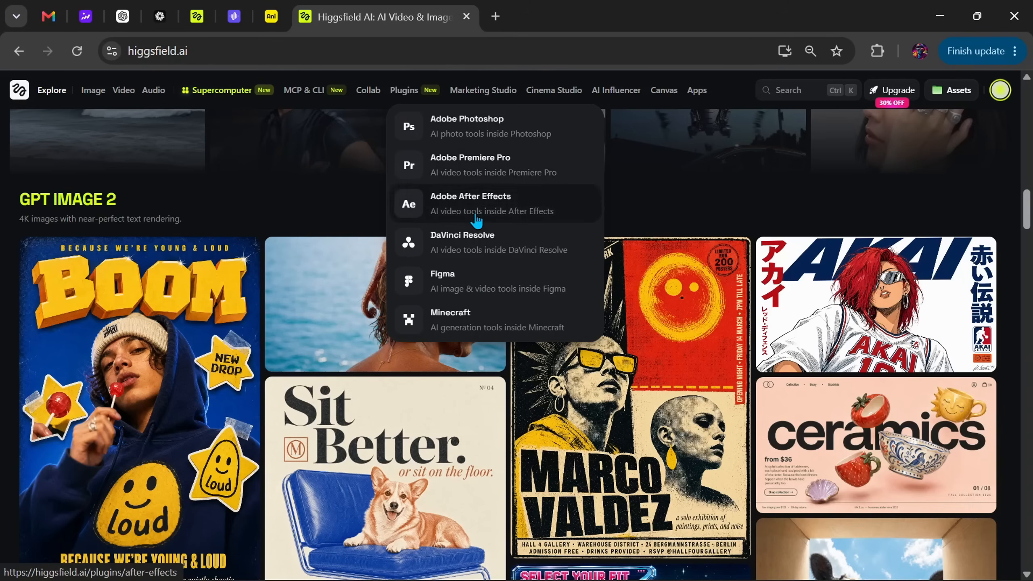
left_click(494, 244)
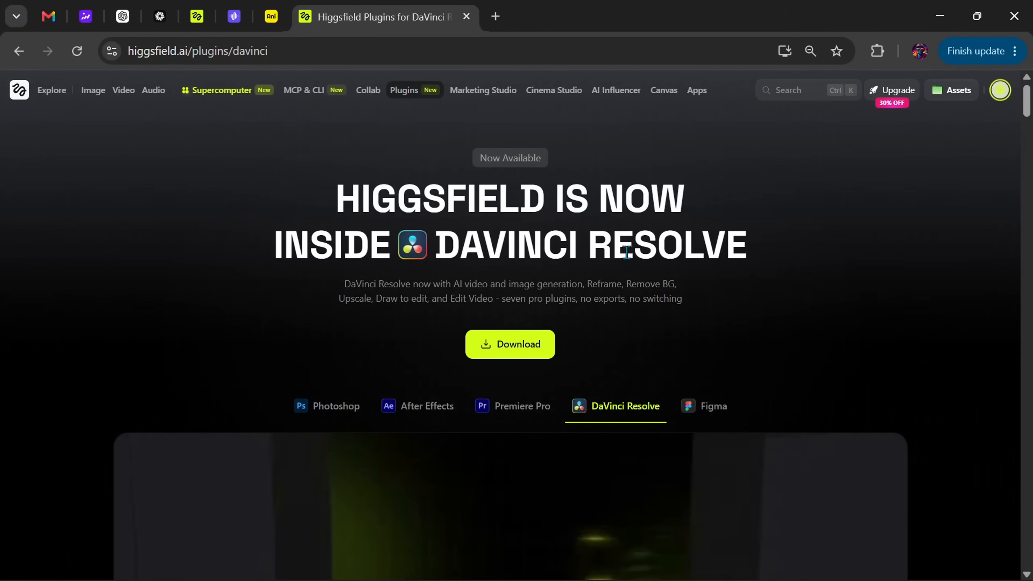
- Examine the plugin page's overview video and its AI LUT Creator, Generate AI Video, Generate AI Image and Reframe sections
scroll(632, 301, "down", 15)
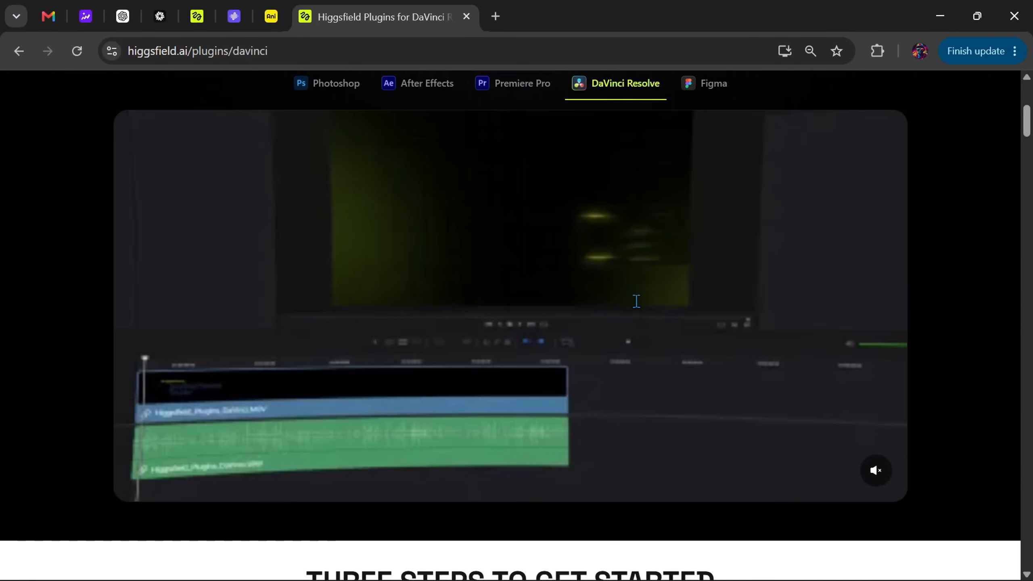
scroll(636, 303, "down", 20)
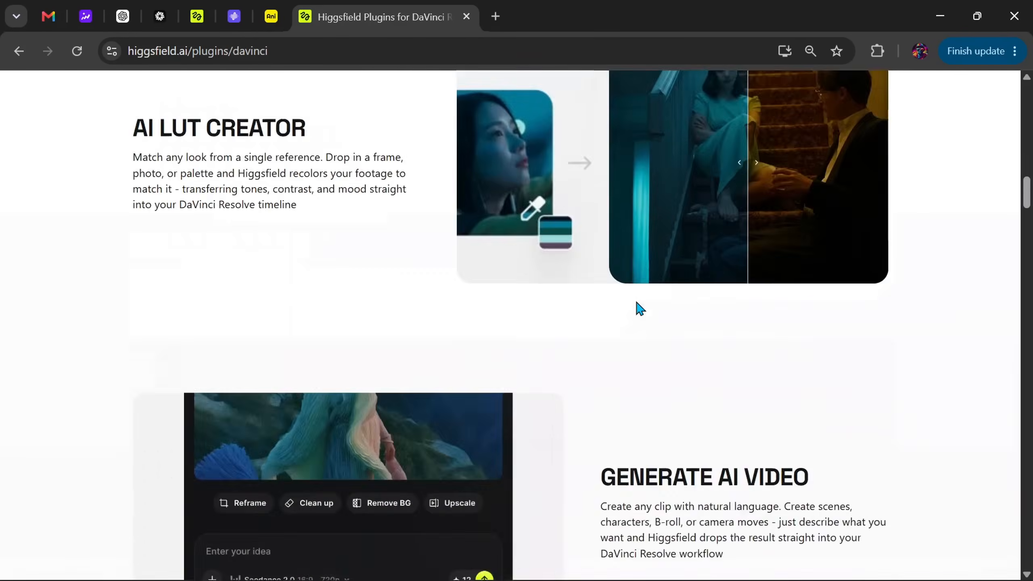
scroll(636, 303, "down", 5)
scroll(636, 301, "up", 12)
scroll(637, 301, "down", 20)
scroll(636, 303, "up", 15)
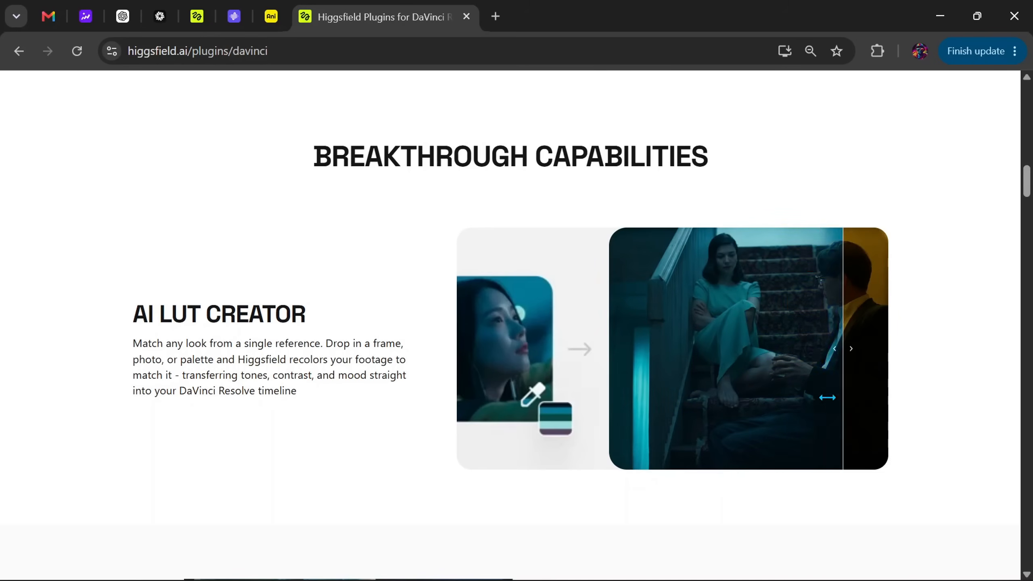
scroll(608, 383, "down", 12)
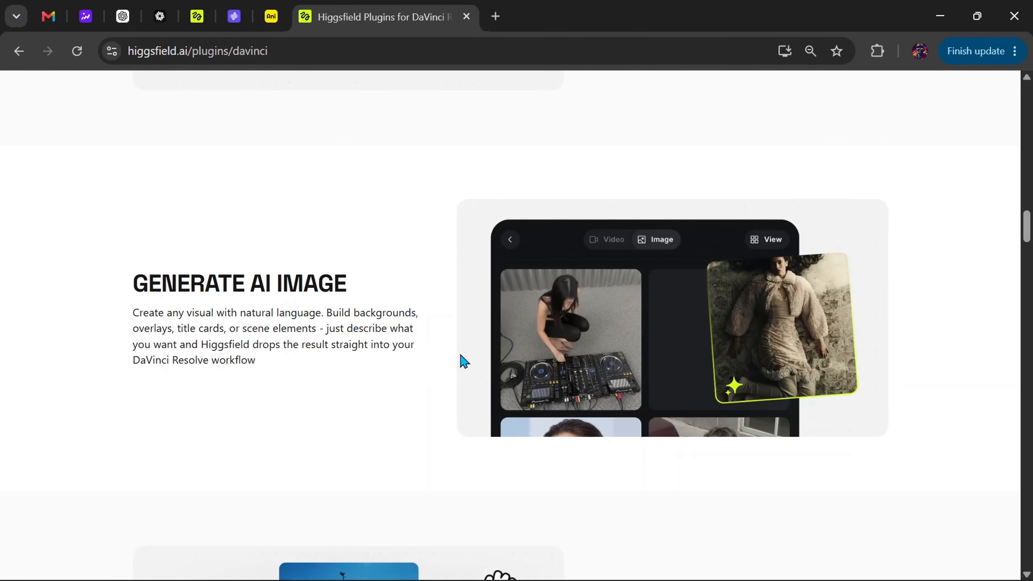
scroll(610, 368, "down", 2)
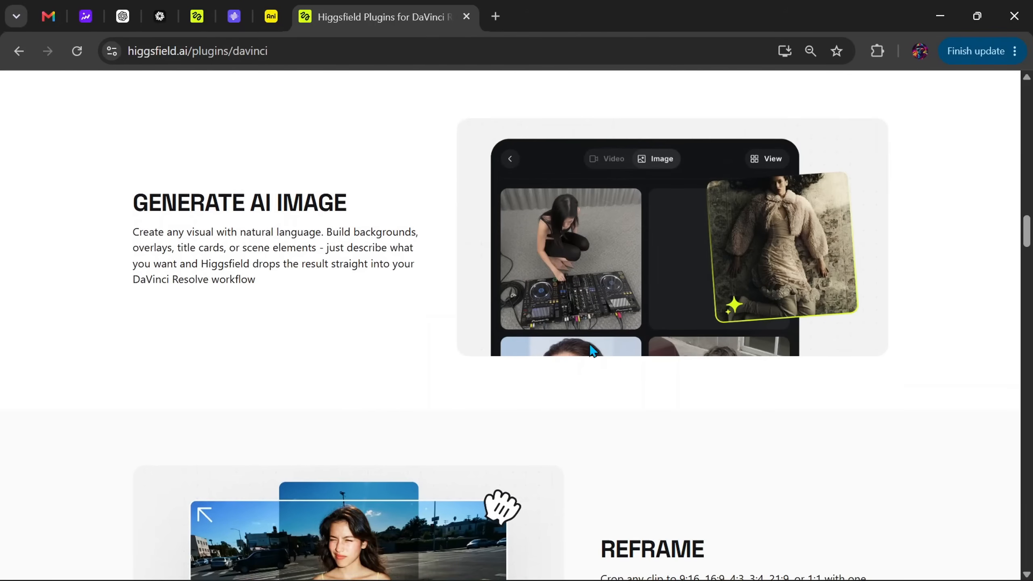
scroll(554, 324, "down", 8)
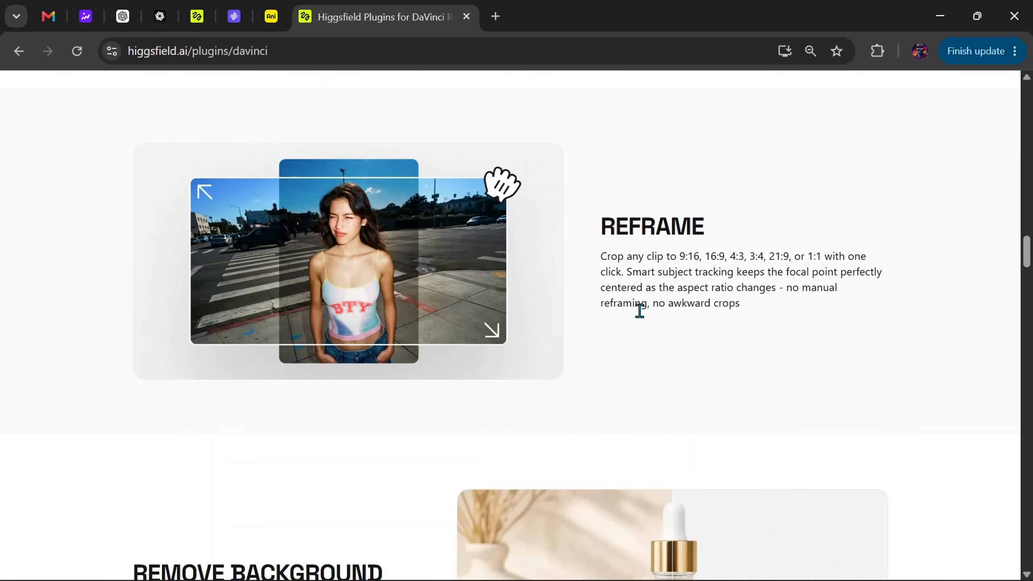
- Examine the Remove Background before/after comparison and the Draw to Edit, Upscale and Cinema Studio sections of the plugin page
scroll(642, 309, "down", 12)
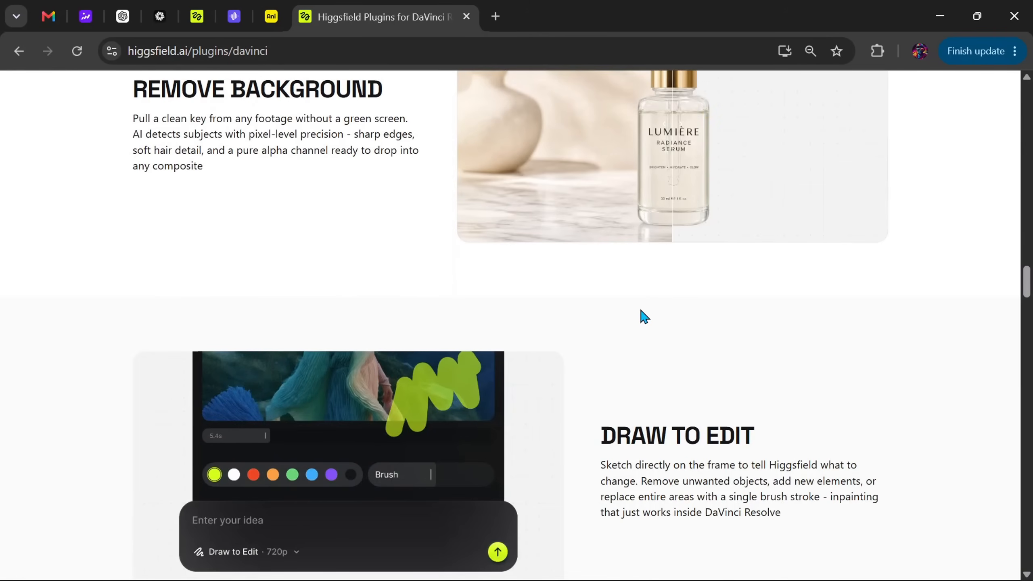
scroll(640, 311, "up", 2)
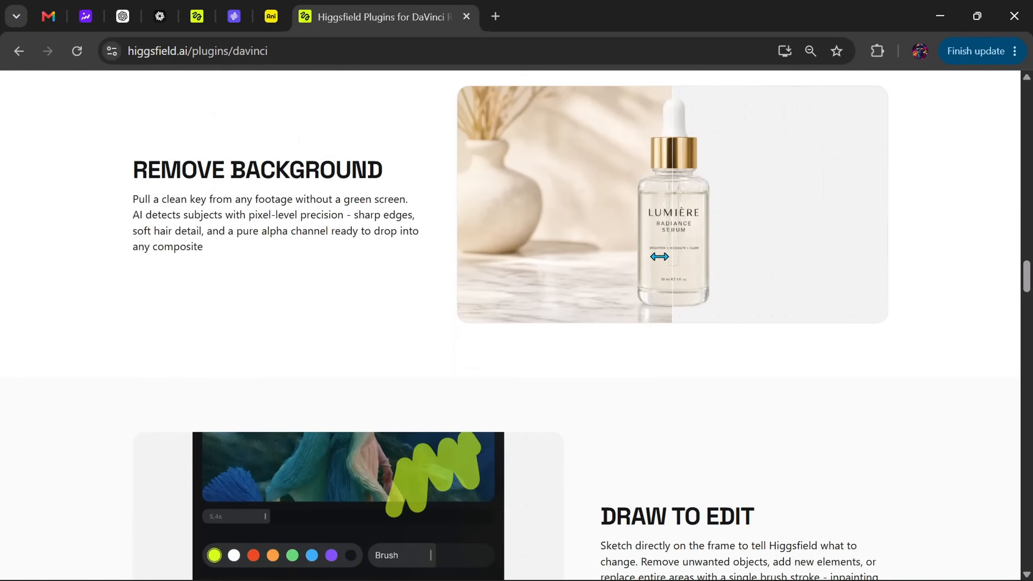
left_click_drag(671, 252, 552, 287)
scroll(646, 348, "down", 3)
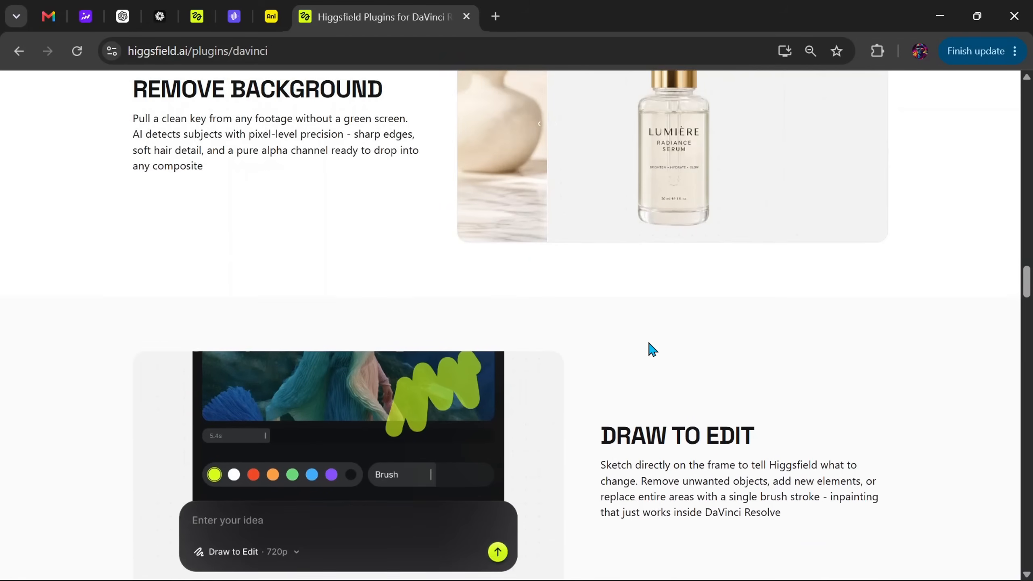
scroll(648, 346, "down", 2)
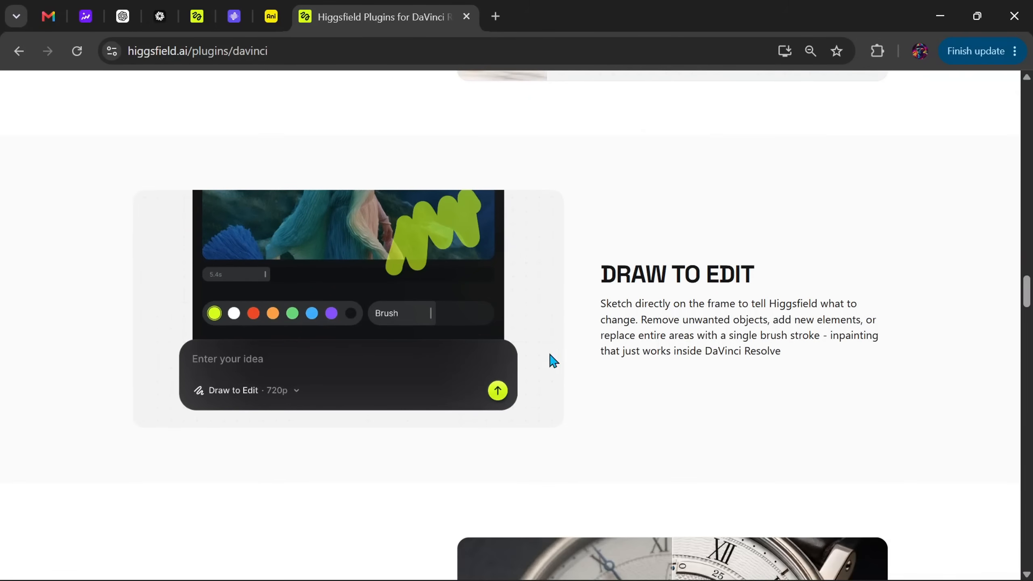
scroll(591, 330, "down", 2)
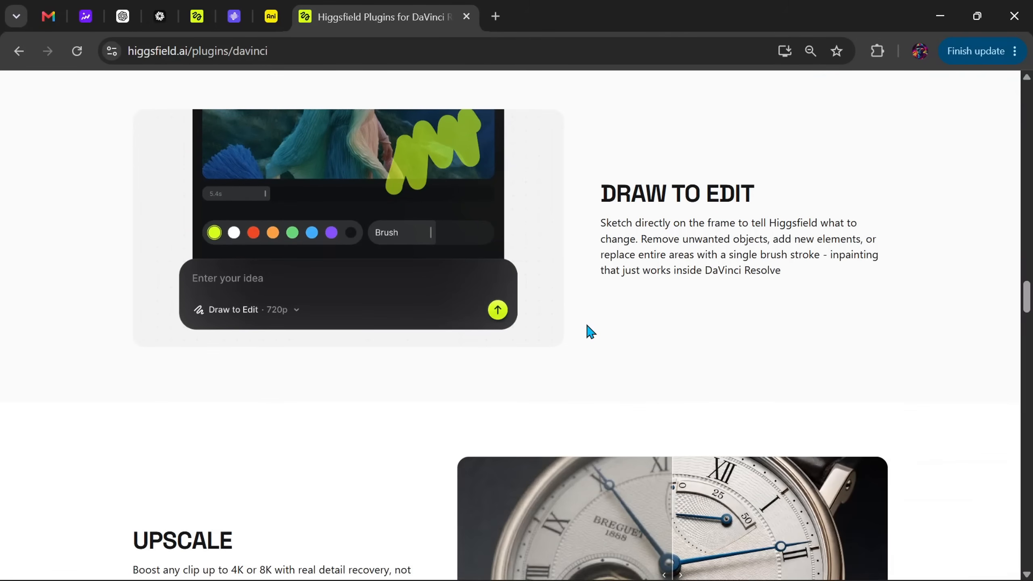
scroll(587, 325, "up", 2)
scroll(587, 326, "down", 6)
scroll(588, 330, "down", 5)
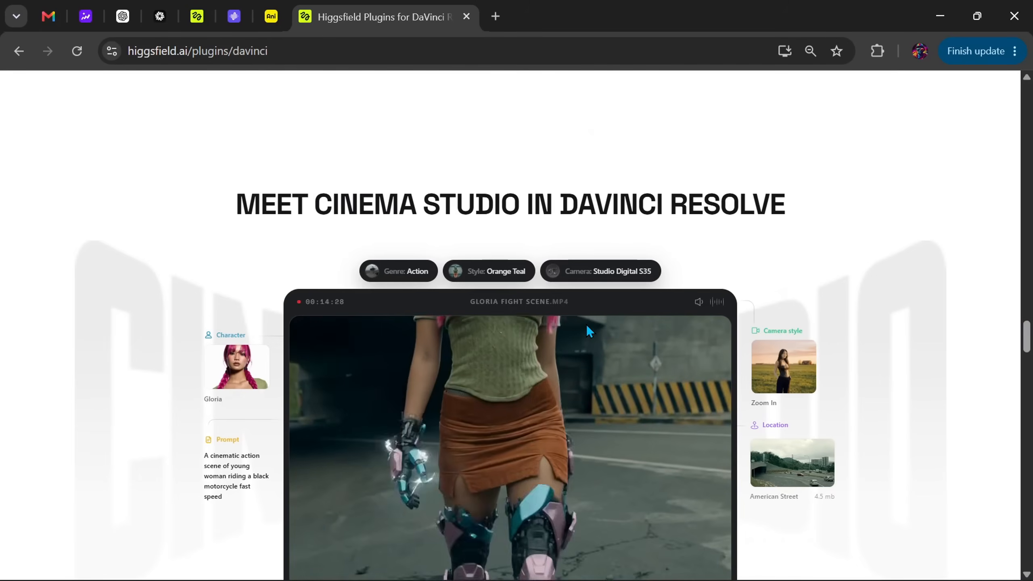
- Download the Windows version of the all-in-one plugin installer from the plugin page
scroll(588, 330, "down", 4)
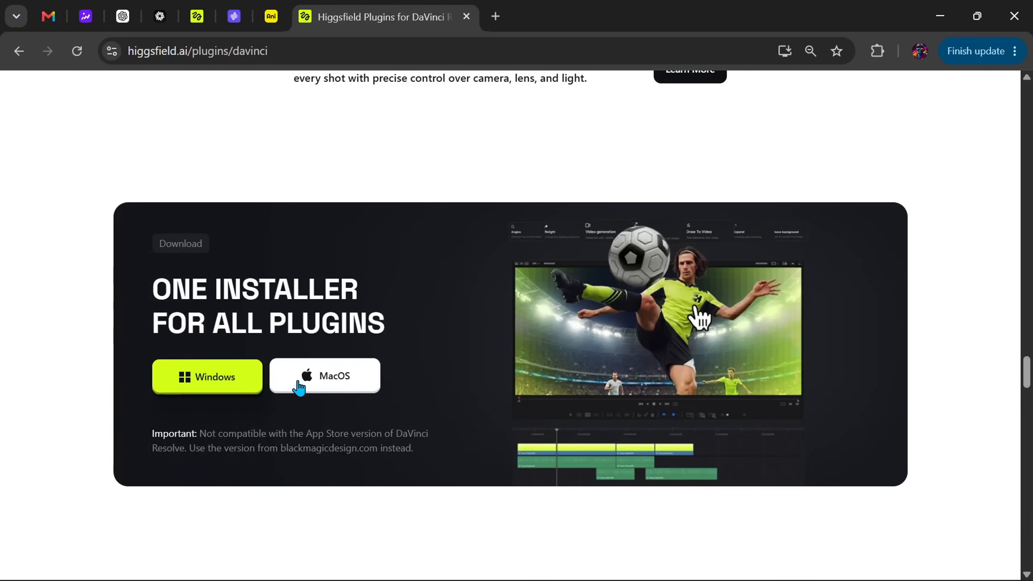
scroll(342, 369, "down", 3)
scroll(344, 362, "up", 2)
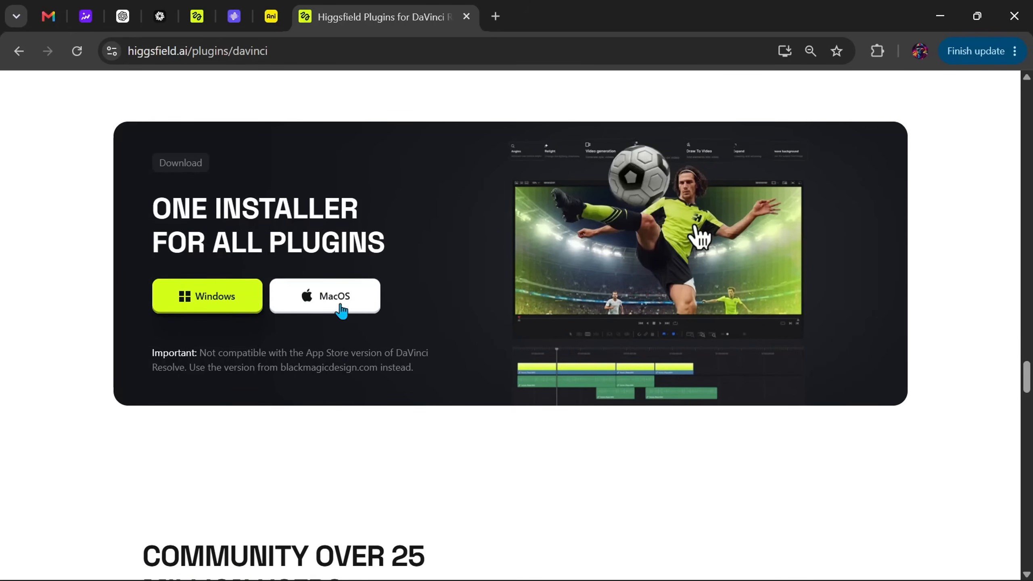
scroll(285, 326, "down", 3)
scroll(249, 338, "up", 1)
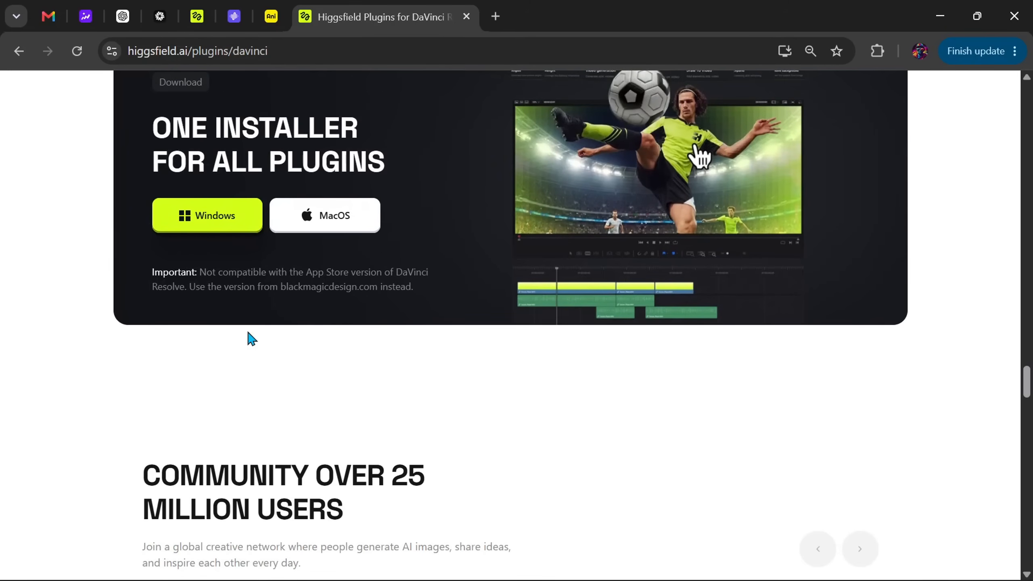
left_click(222, 219)
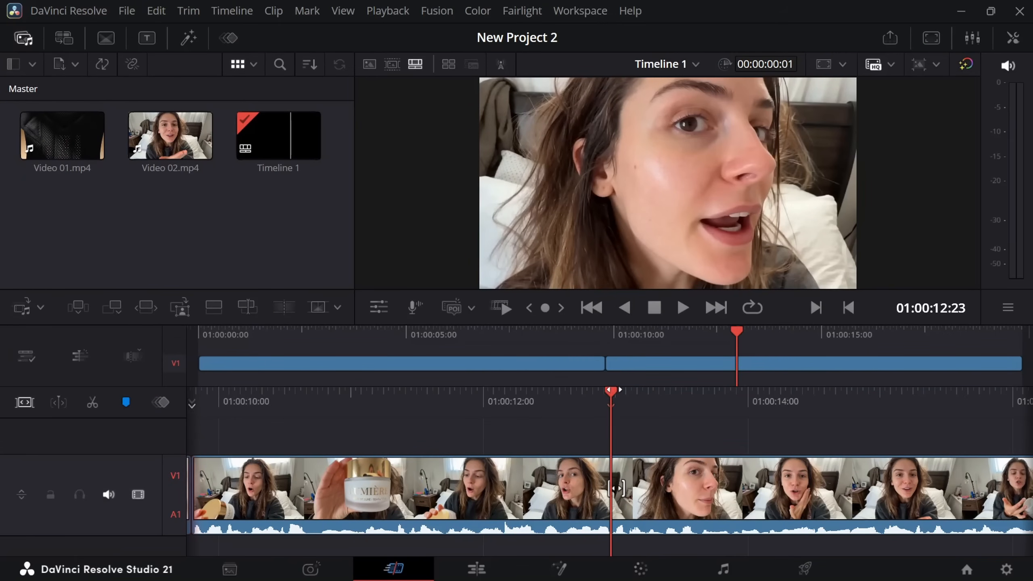
- In DaVinci Resolve, move the playhead to 01:00:00:19 near the timeline's start and launch the Higgsfield workflow integration
left_click_drag(738, 339, 592, 346)
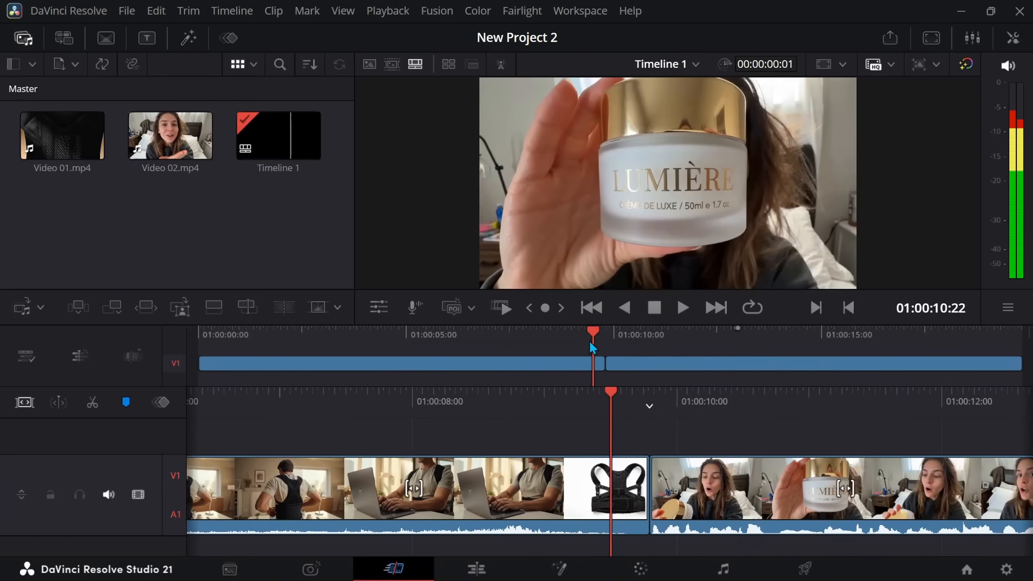
left_click_drag(485, 353, 231, 350)
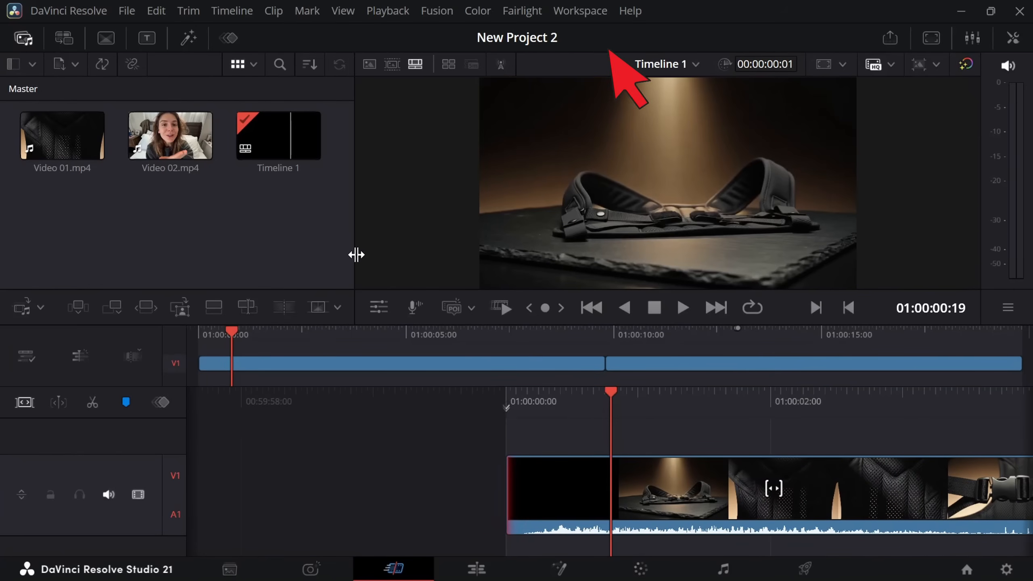
left_click(581, 12)
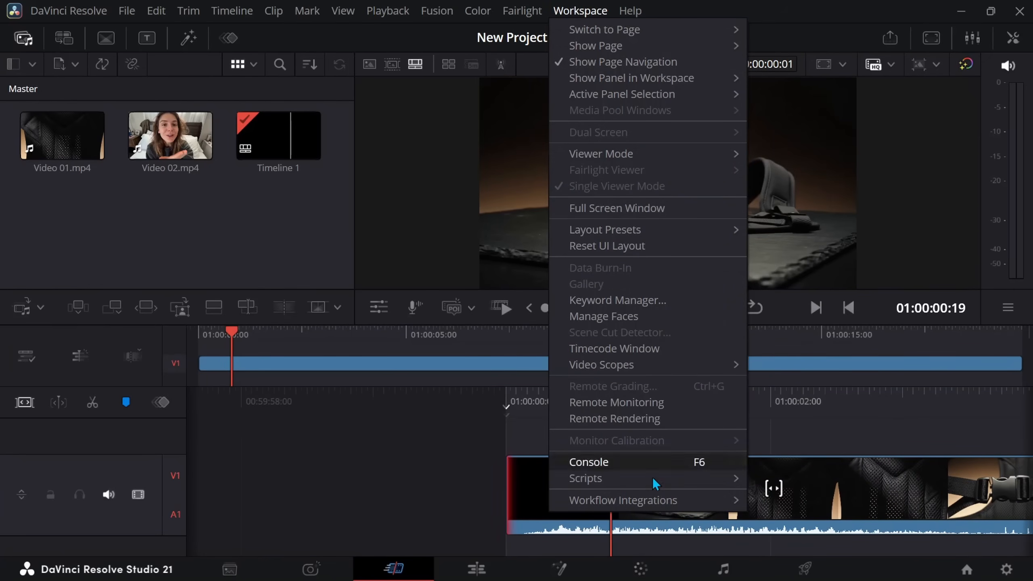
mouse_move(680, 505)
left_click(790, 500)
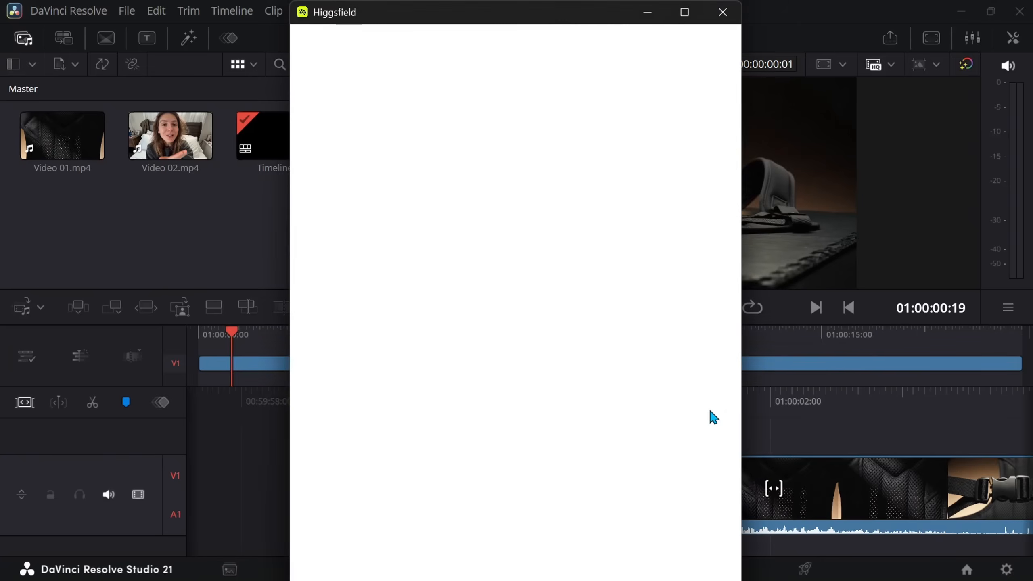
- Sign in to the Higgsfield plugin through the browser, confirming the device code and allowing the plugin account access
left_click(525, 391)
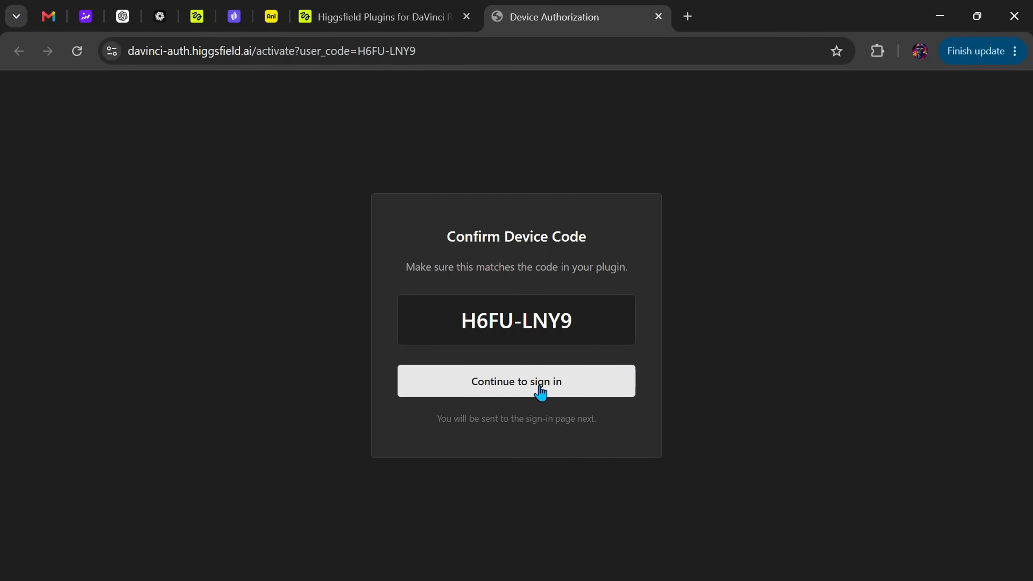
left_click(530, 384)
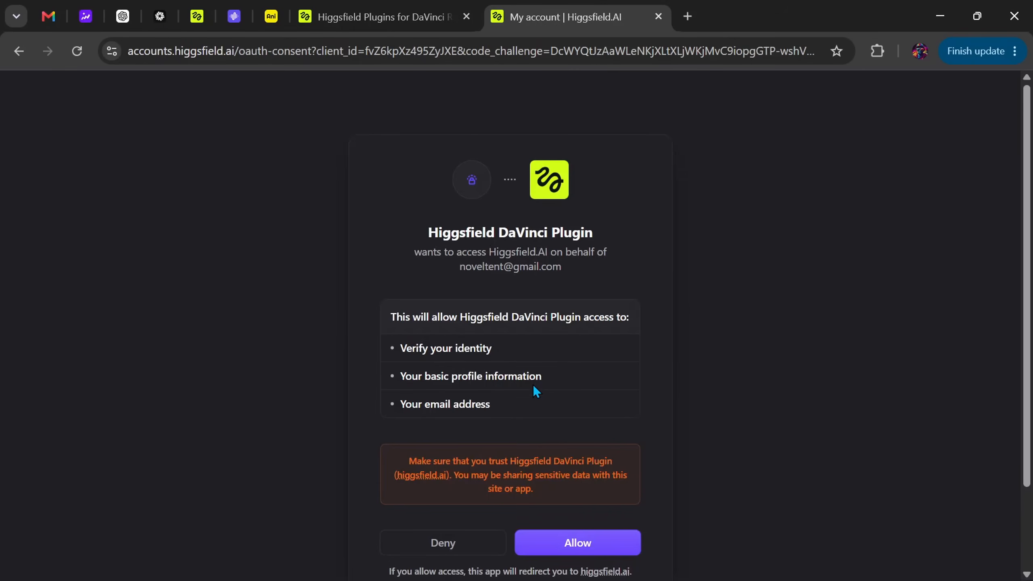
scroll(543, 379, "down", 2)
left_click(589, 466)
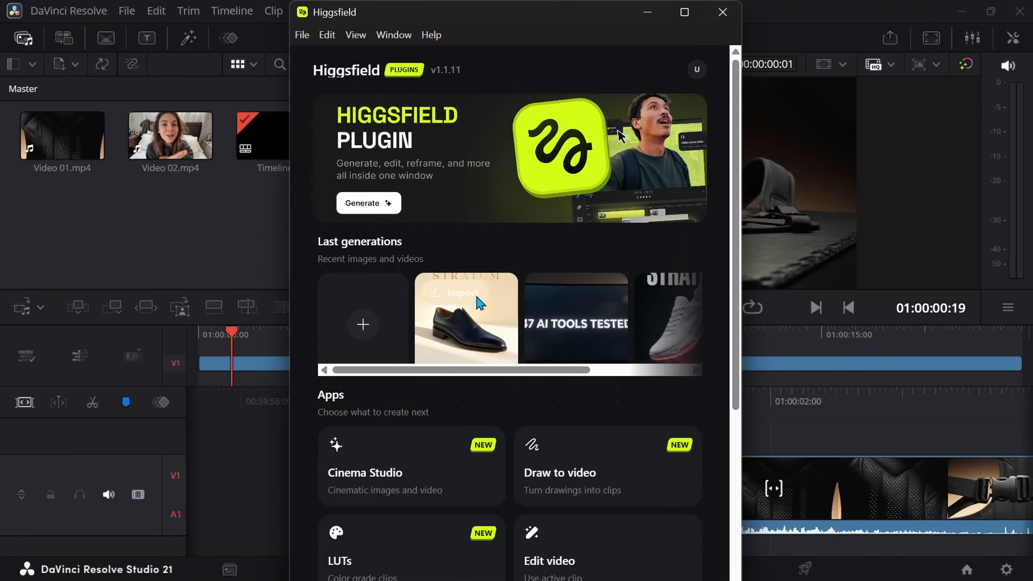
- Look through the Higgsfield plugin's recent generations and its list of available apps
scroll(539, 262, "down", 5)
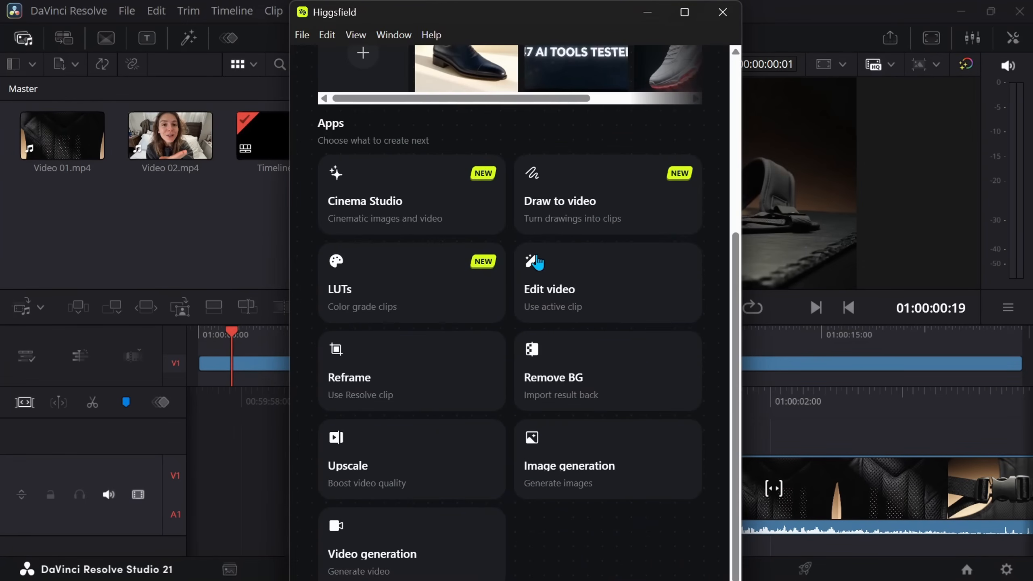
scroll(528, 252, "up", 3)
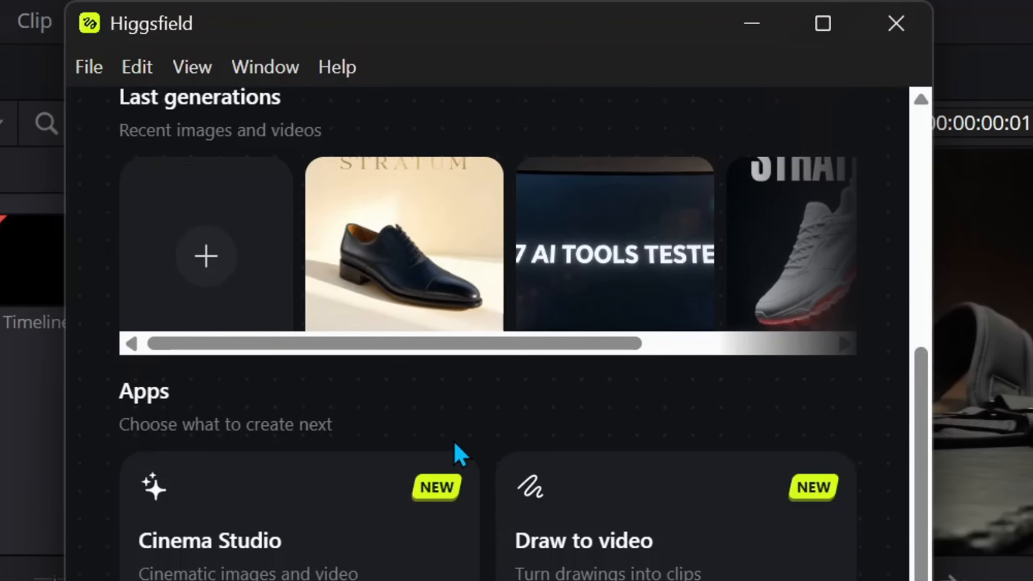
left_click_drag(561, 345, 815, 342)
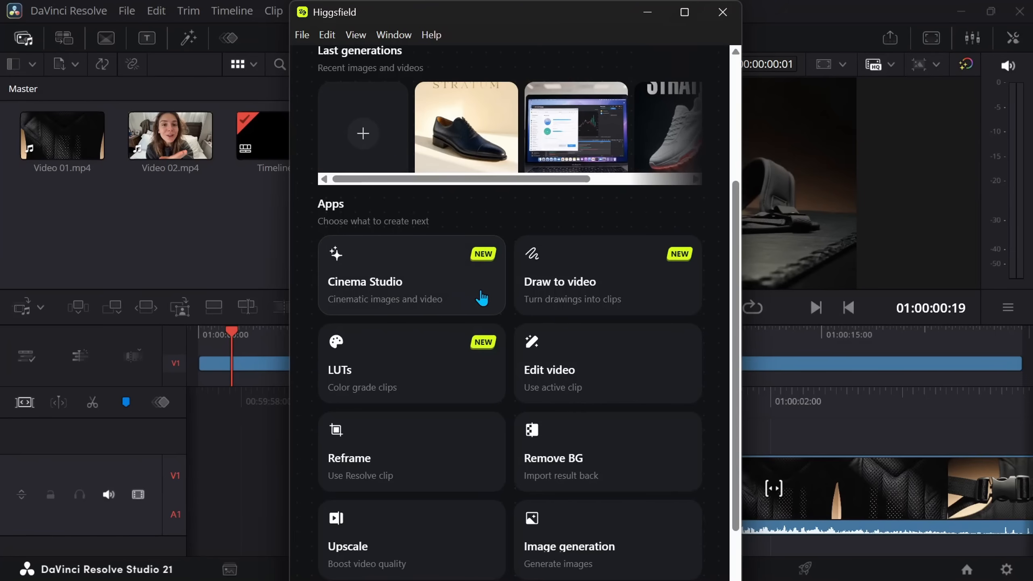
scroll(492, 301, "down", 2)
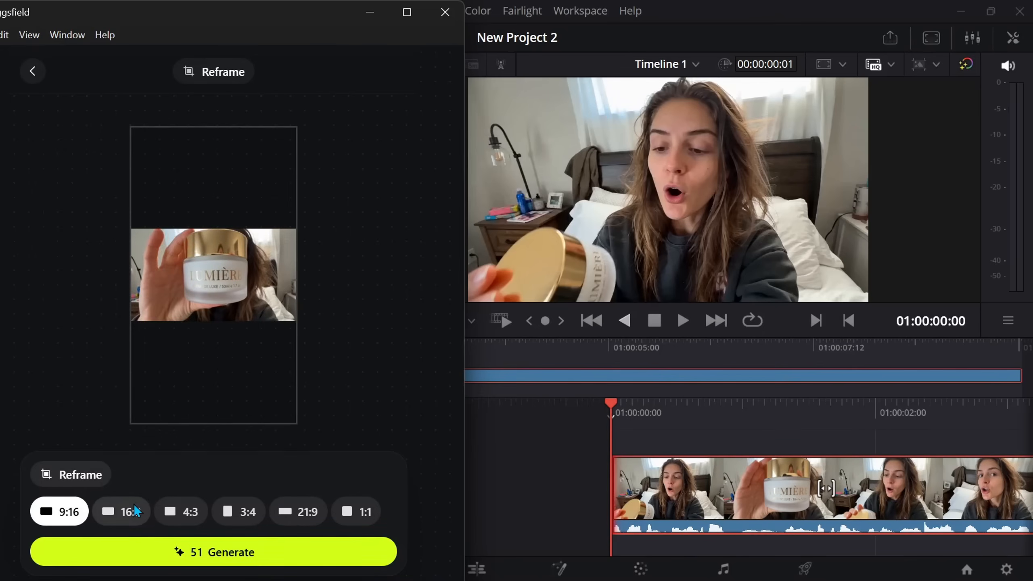
- Compare the Reframe aspect ratios on the Video 02.mp4 clip, choose 9:16 and generate the reframed video
left_click(126, 511)
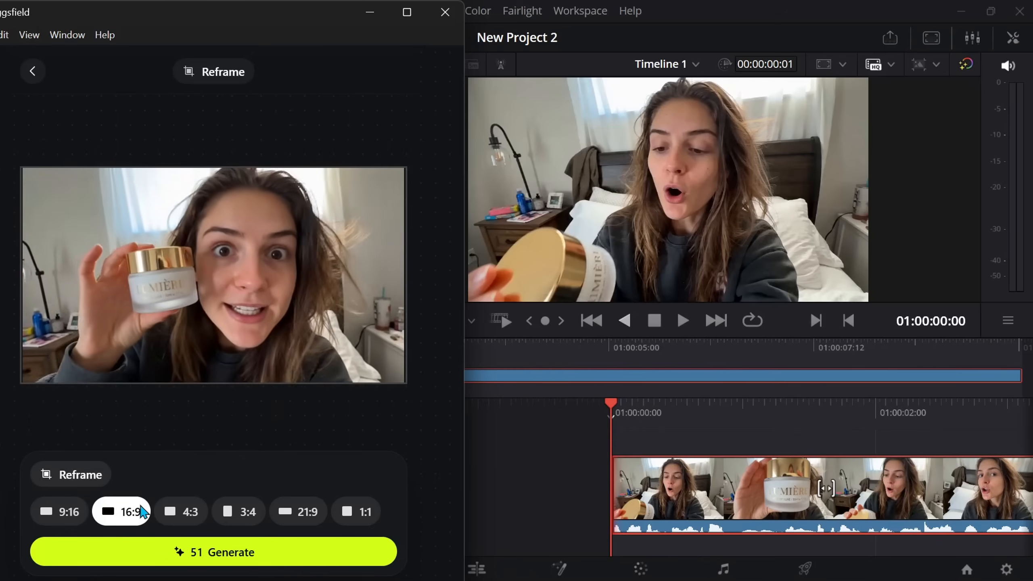
left_click(196, 517)
left_click(242, 513)
left_click(325, 516)
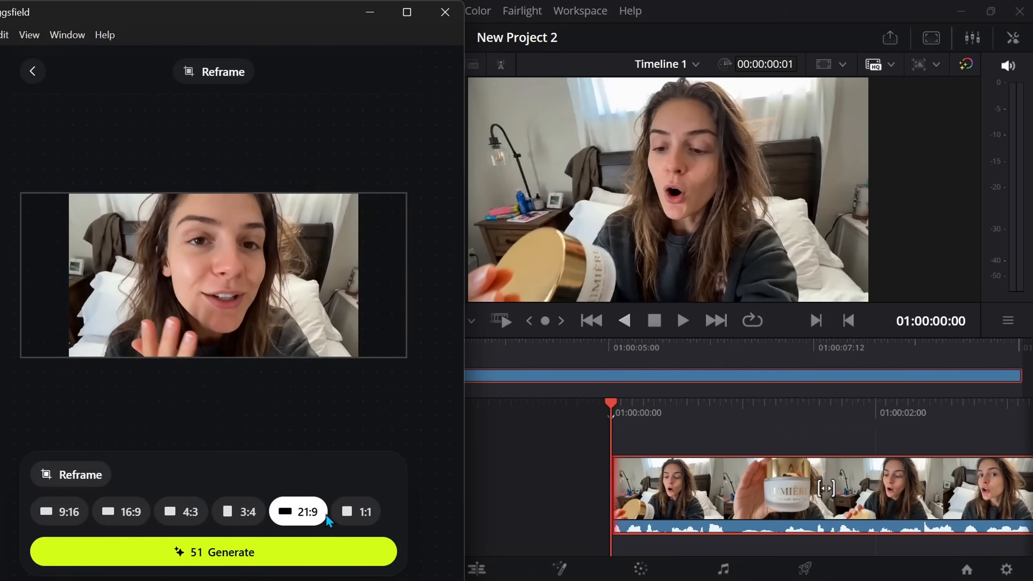
left_click(357, 512)
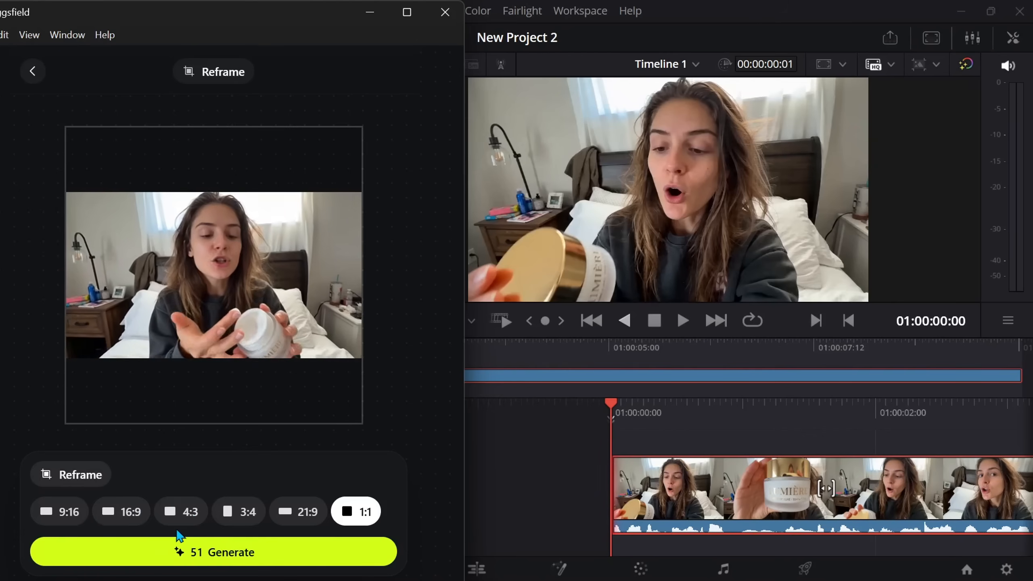
left_click(68, 515)
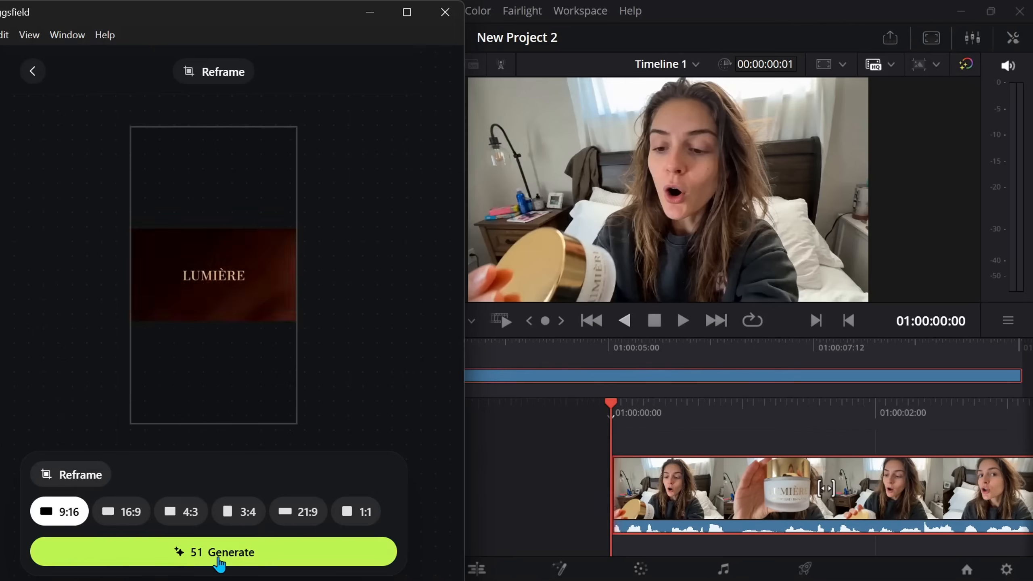
left_click(219, 564)
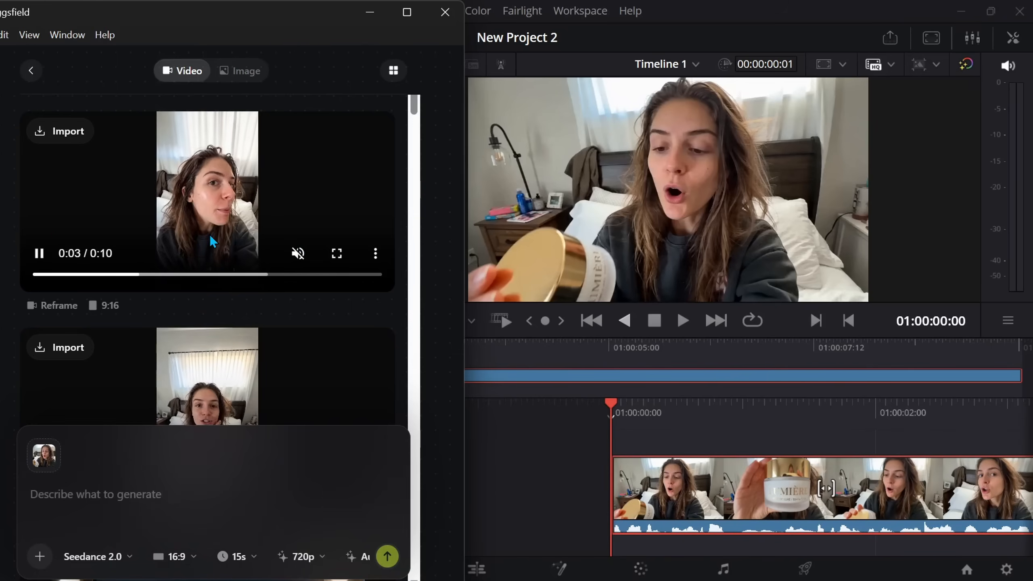
- Watch the reframed 9:16 video in full screen, pause it and return to the list of generations
left_click(337, 253)
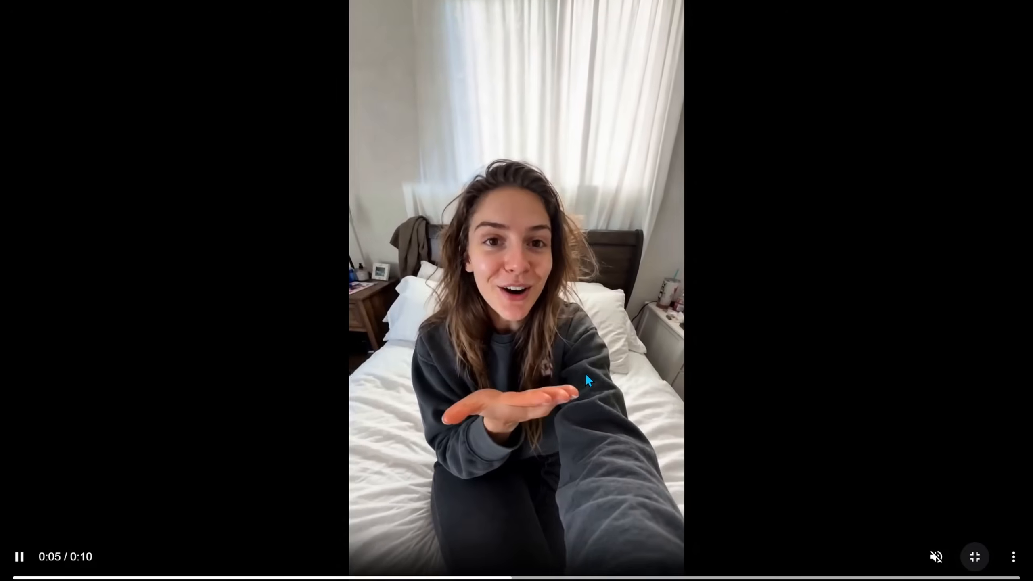
left_click(725, 358)
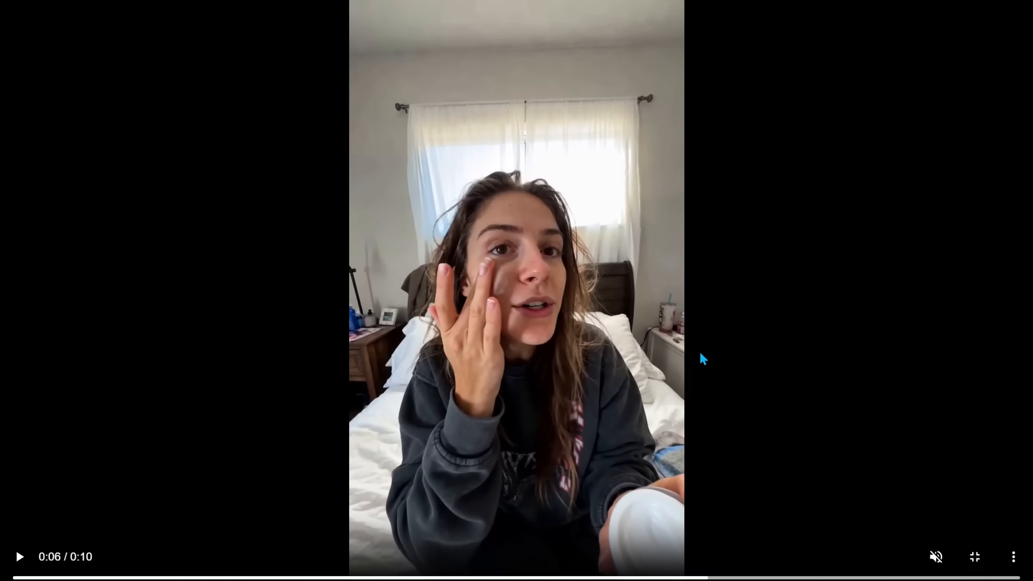
left_click(976, 558)
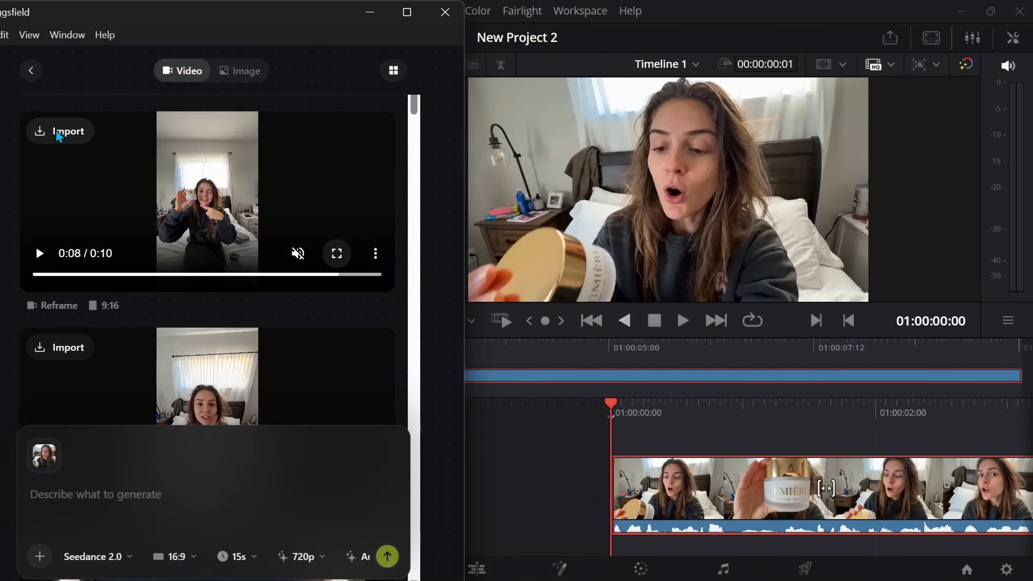
- Import the reframed 9:16 video into the timeline and return the playhead to 01:00:00:00
left_click(61, 131)
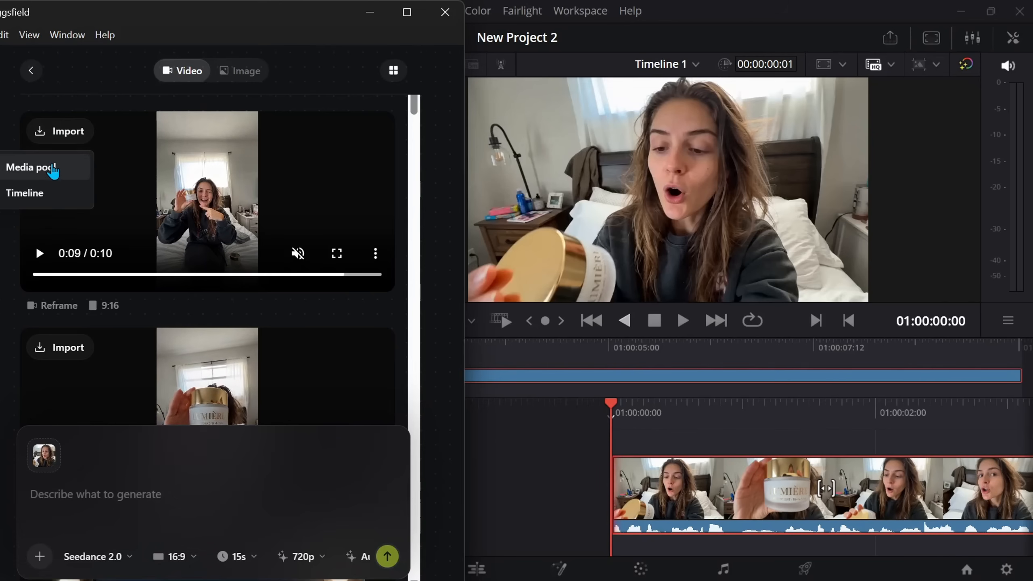
left_click(48, 196)
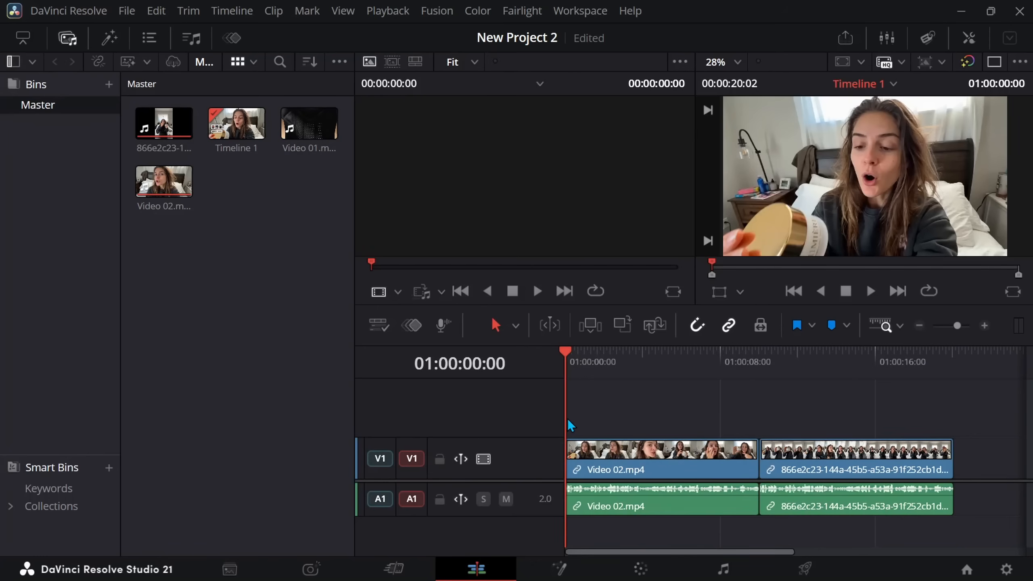
left_click_drag(565, 418, 465, 411)
- Select the Video 02.mp4 clip with the playhead at 01:00:01:04 and open Cinema Studio in the Higgsfield plugin
left_click_drag(604, 421, 587, 422)
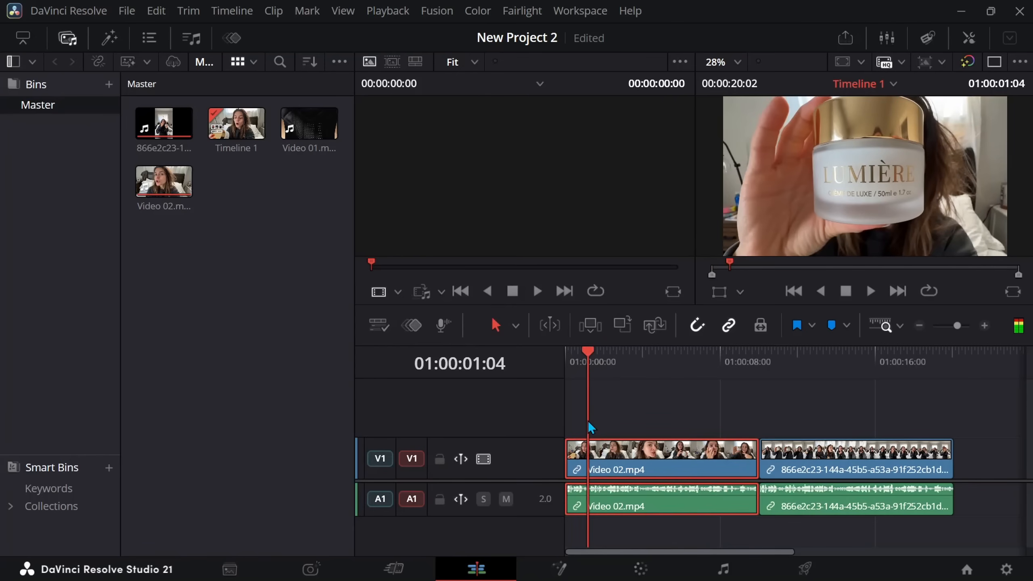
left_click(659, 449)
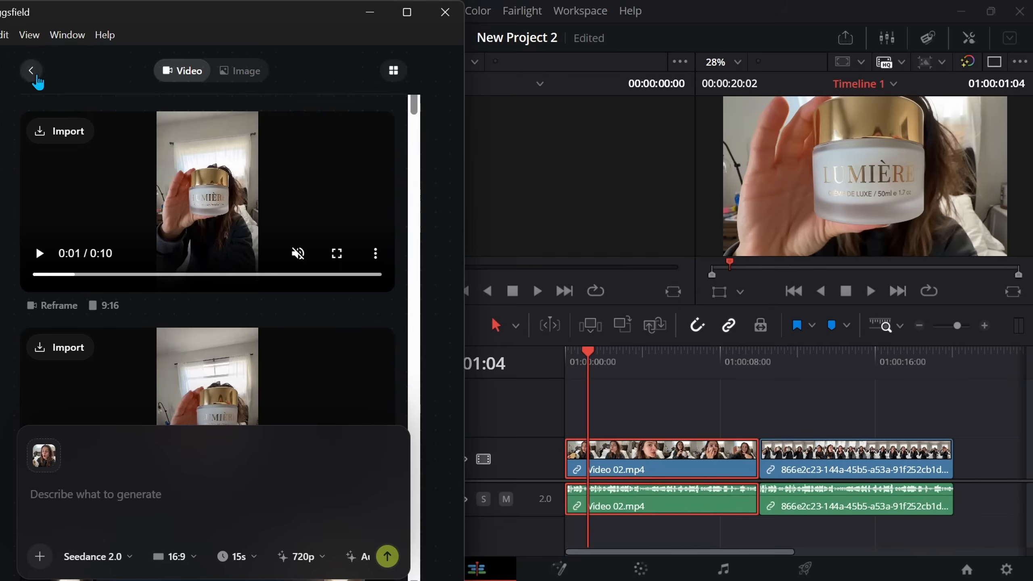
left_click(33, 70)
mouse_move(173, 360)
scroll(221, 307, "down", 5)
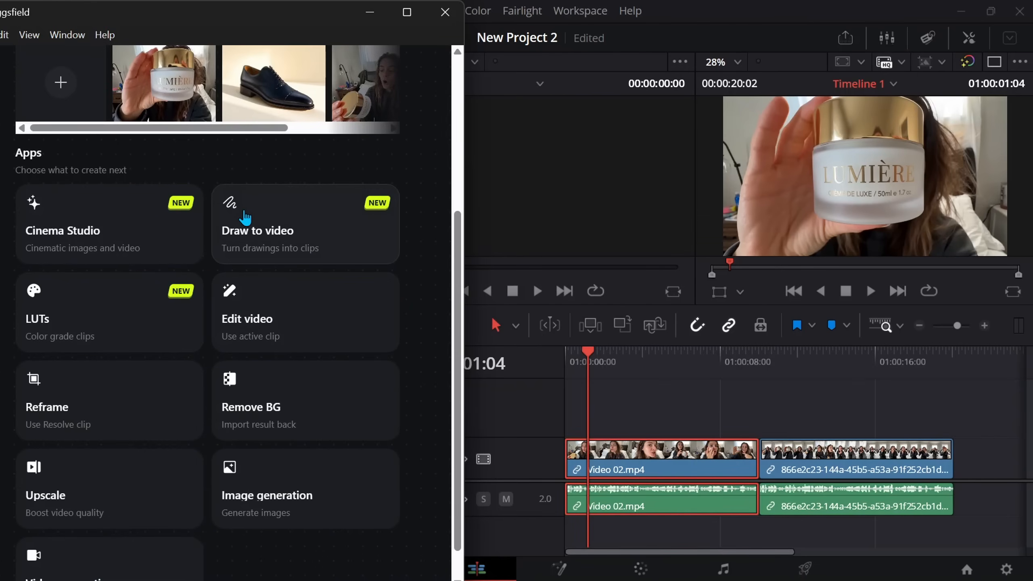
left_click(117, 228)
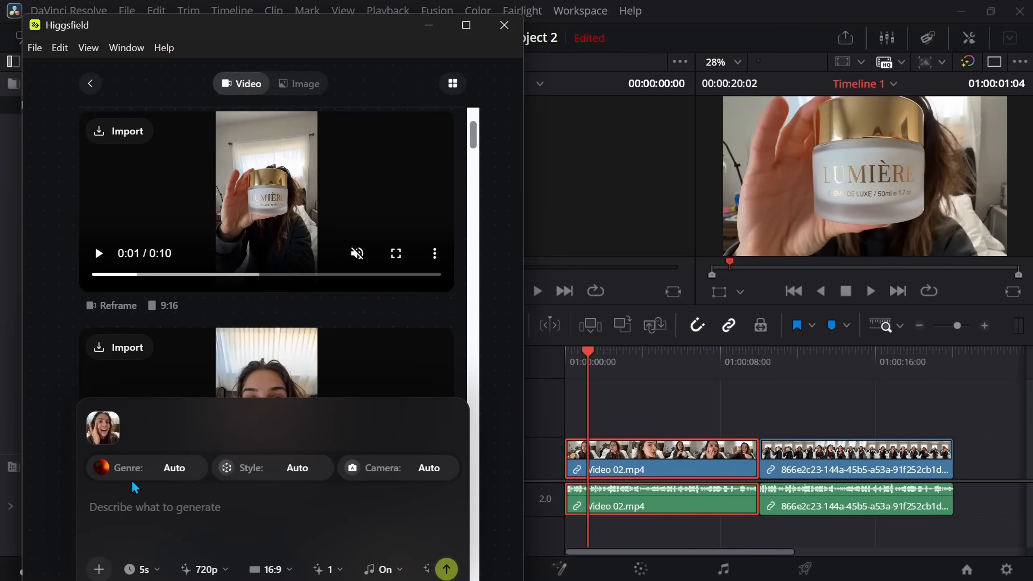
- Set the Cinema Studio genre to Drama and the style's lighting to Soft Cross
left_click(169, 472)
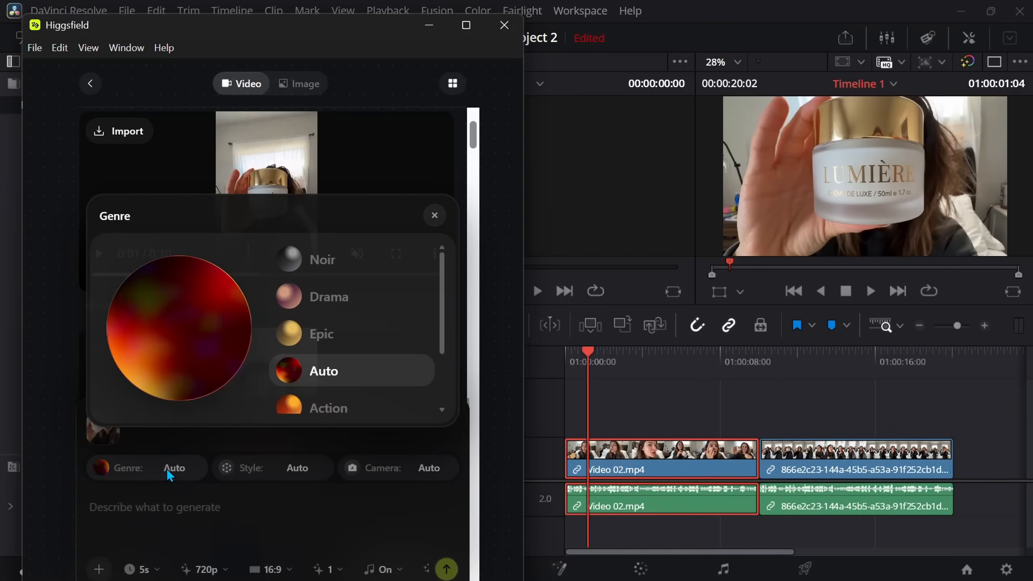
left_click(358, 306)
left_click(294, 469)
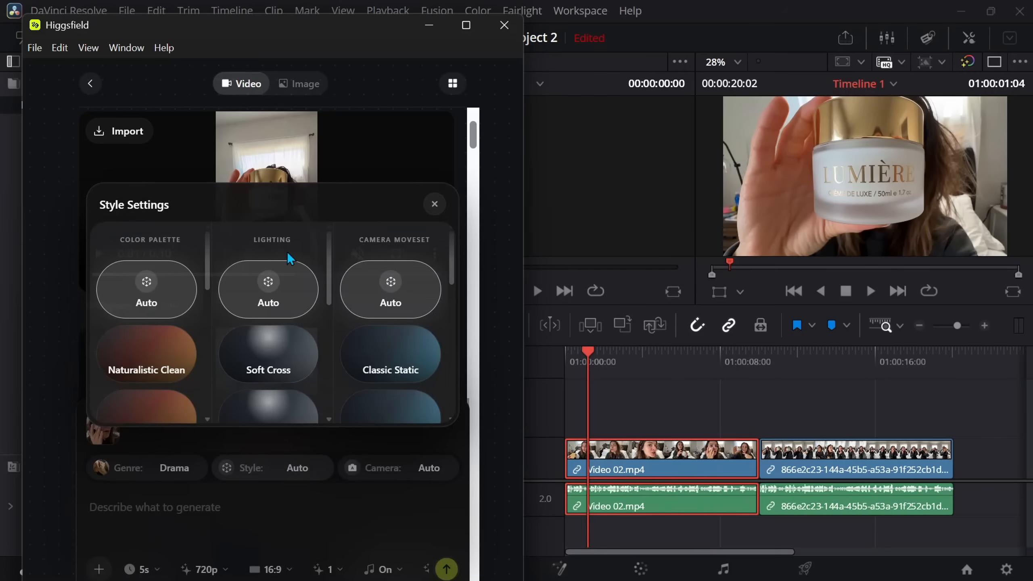
scroll(284, 358, "down", 2)
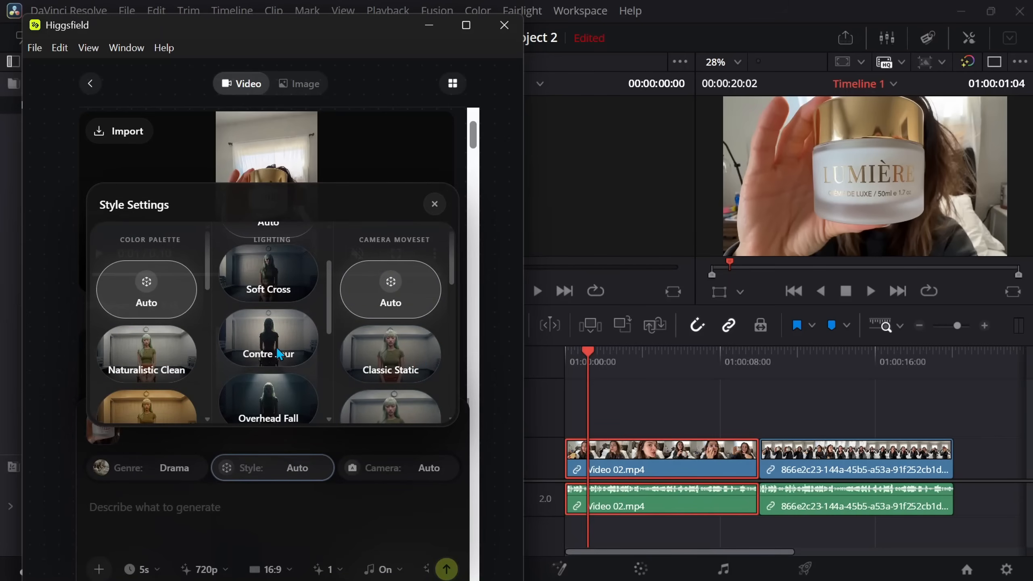
left_click(288, 277)
scroll(389, 367, "down", 3)
scroll(402, 292, "up", 3)
left_click(434, 204)
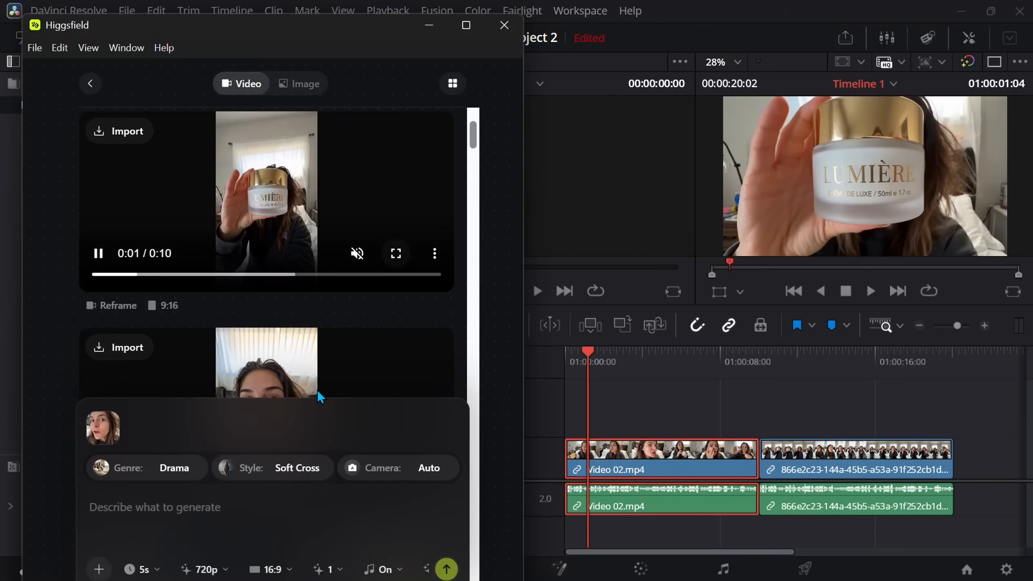
- Look through the Cinema Studio camera settings and choose the Raw 16mm camera with a focal length of 75
left_click(423, 470)
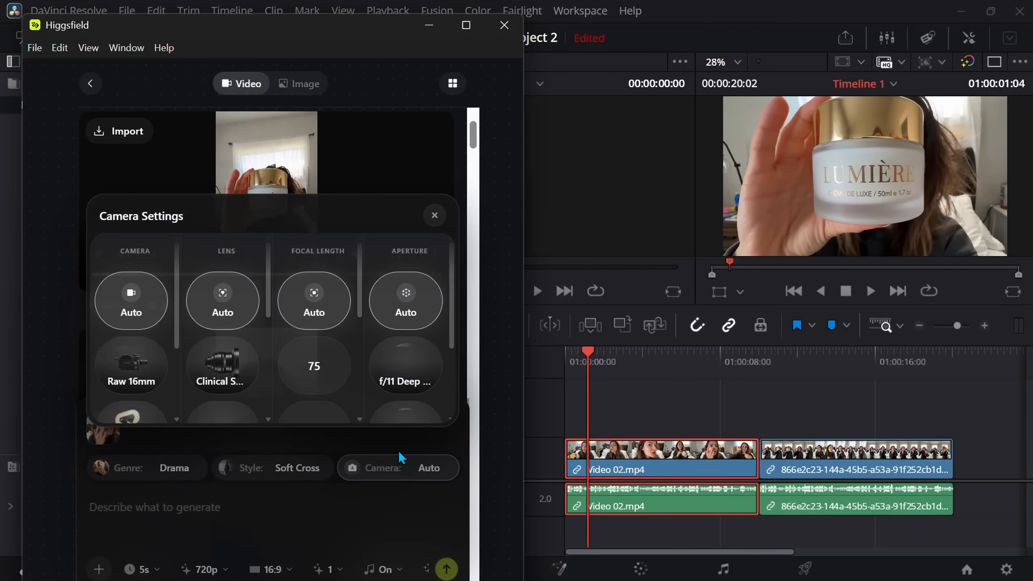
scroll(293, 358, "down", 3)
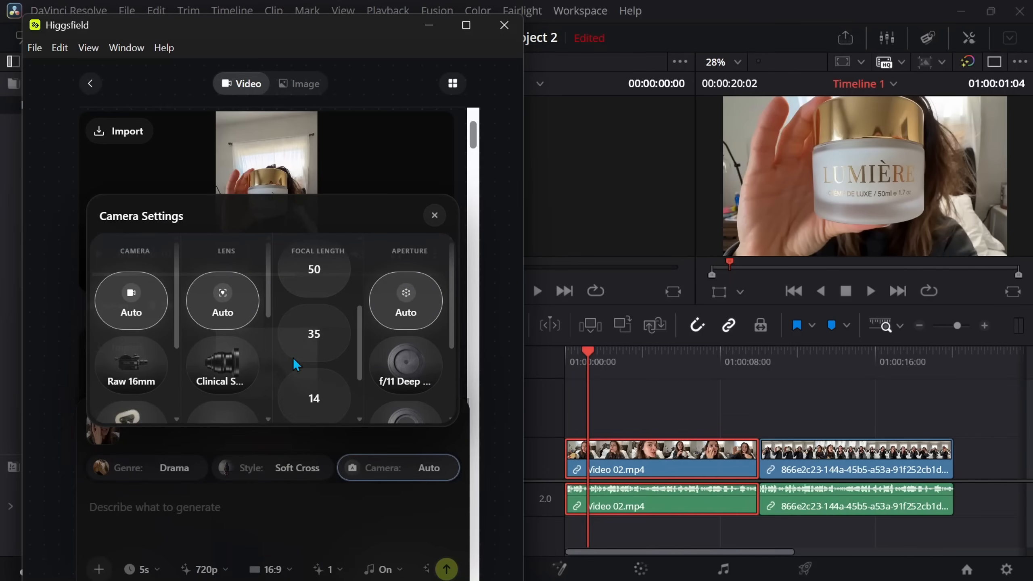
scroll(244, 385, "down", 3)
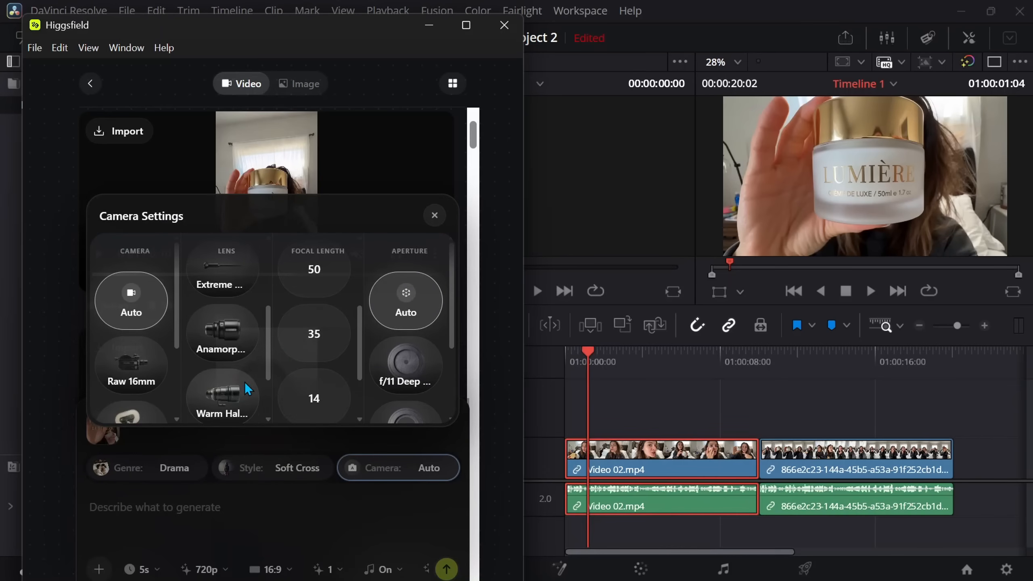
scroll(244, 382, "down", 1)
scroll(177, 375, "down", 2)
scroll(387, 354, "down", 2)
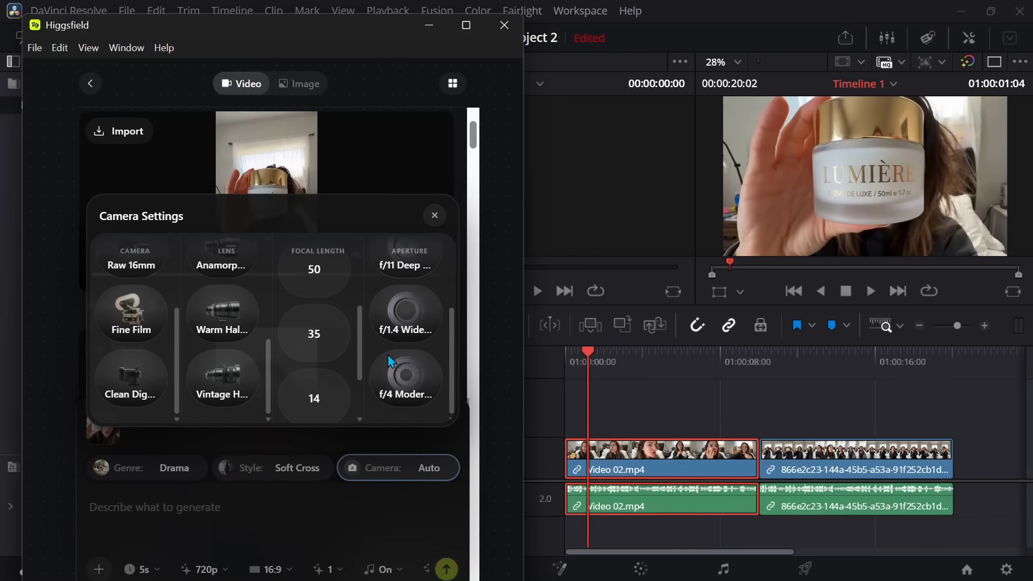
scroll(387, 354, "up", 2)
scroll(211, 342, "up", 3)
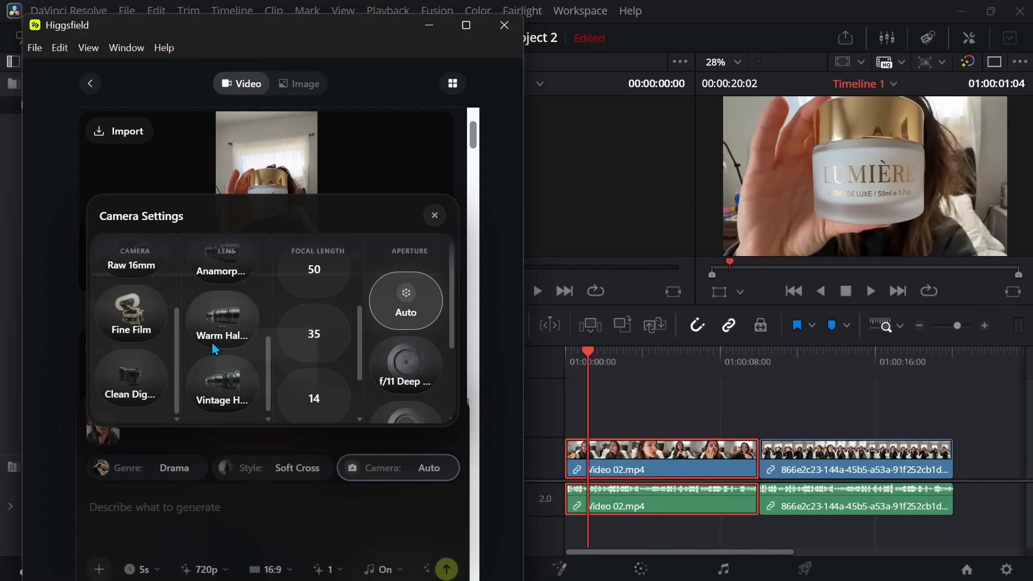
scroll(144, 341, "up", 2)
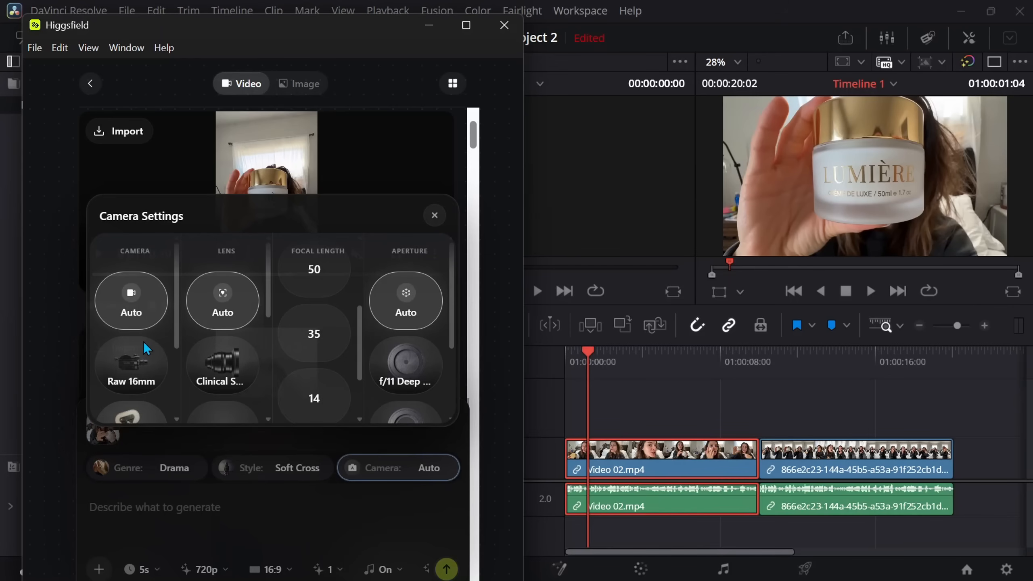
left_click(120, 358)
- Enter the prompt "make it more cinematic" for the Cinema Studio video
left_click(192, 504)
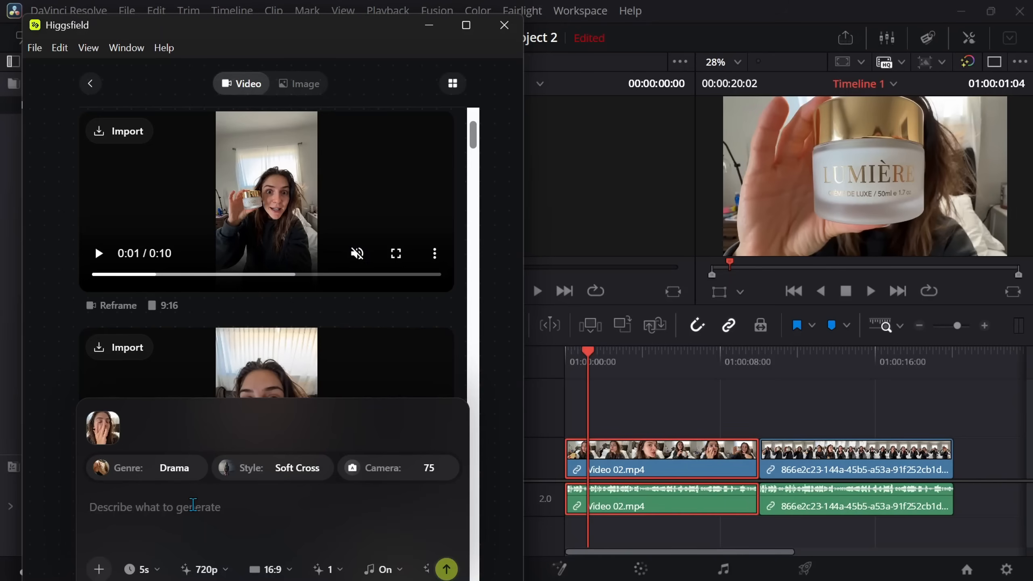
type("make it more cinema")
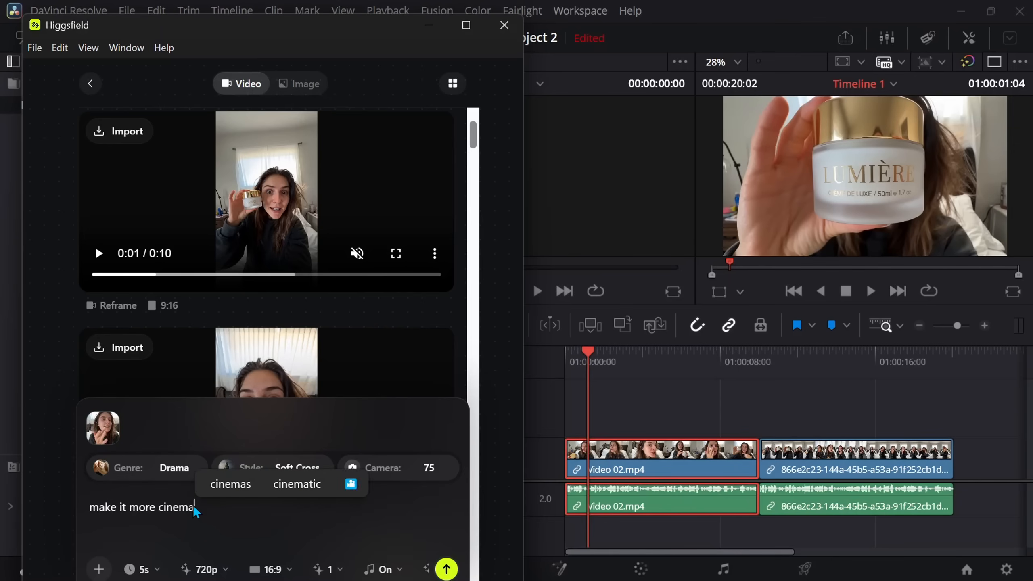
type("tic")
- Set the video duration to 10s and the resolution to 1080p
left_click(158, 570)
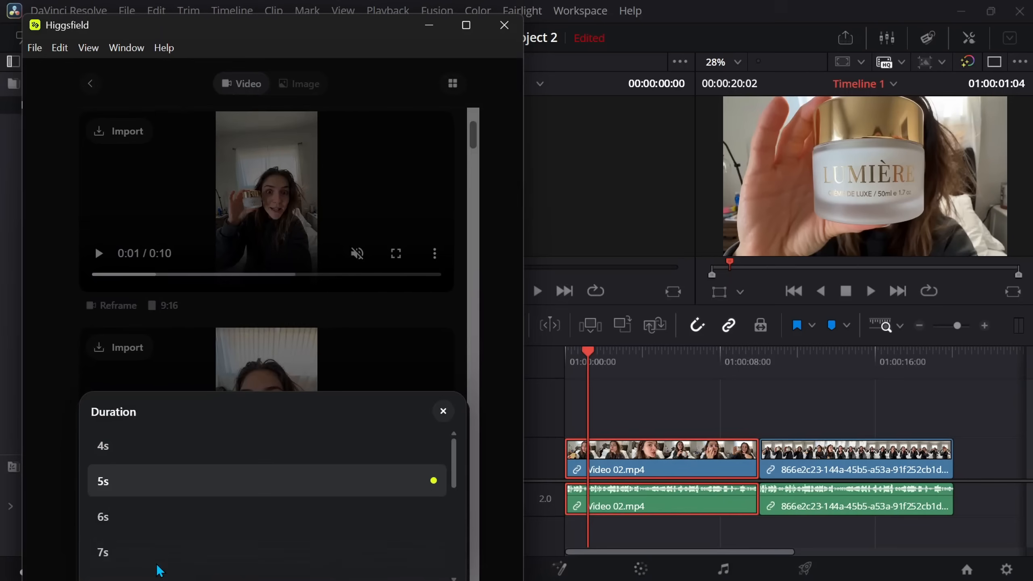
scroll(189, 512, "down", 5)
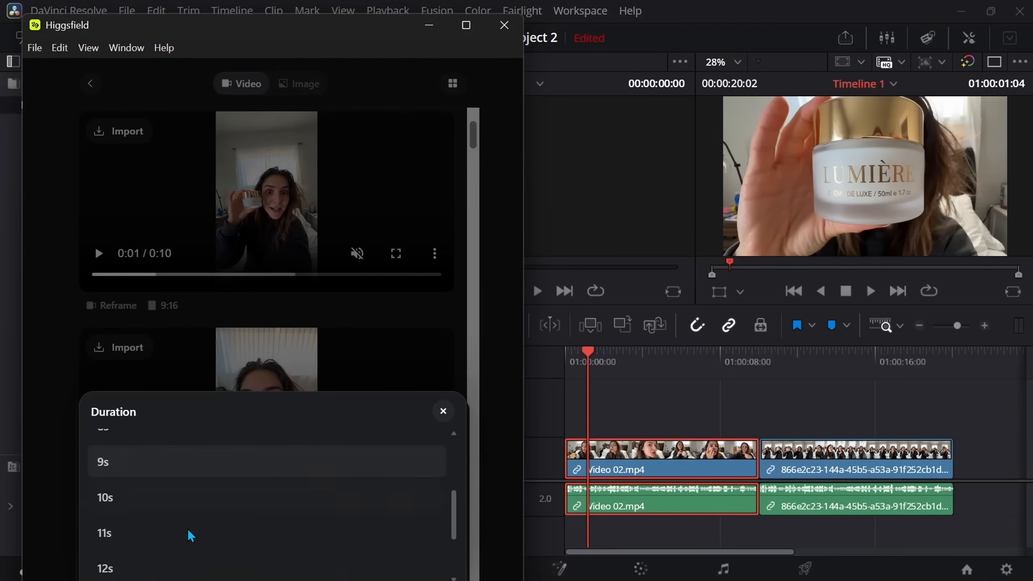
left_click(198, 497)
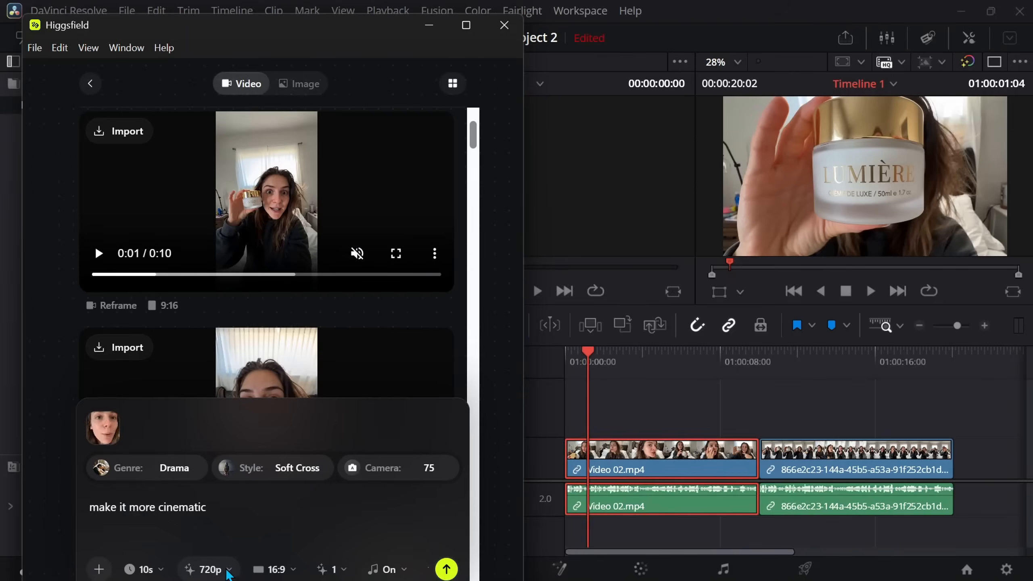
left_click(229, 570)
left_click(248, 565)
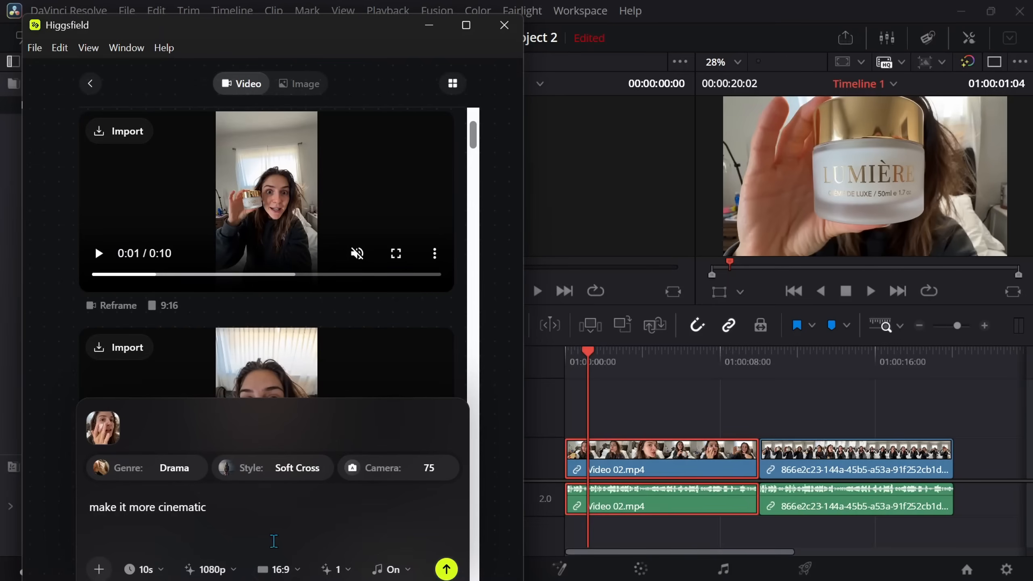
- Generate the cinematic video with the aspect ratio set to Auto and the batch size set to 2
left_click(300, 575)
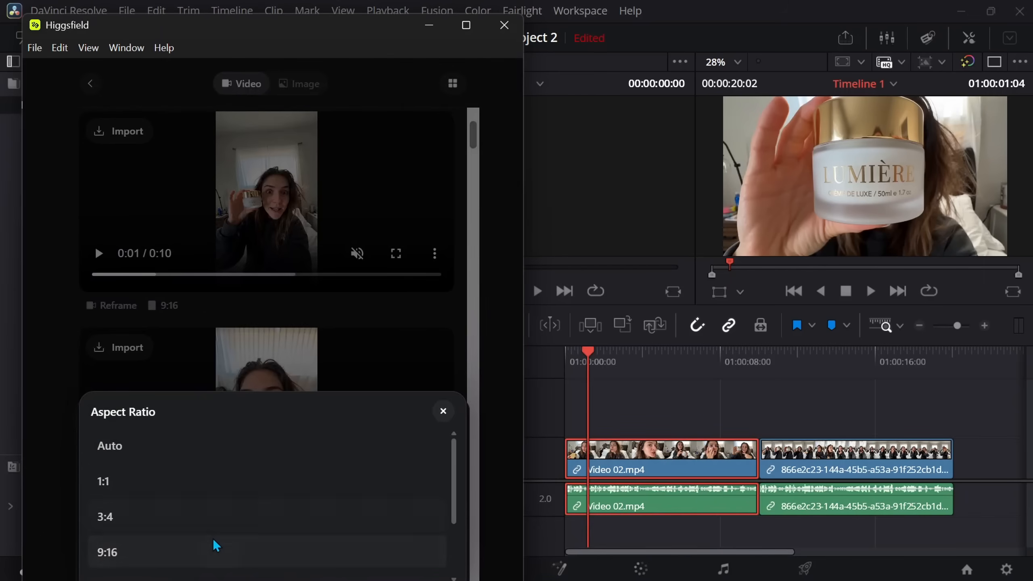
scroll(197, 523, "down", 3)
scroll(198, 522, "up", 3)
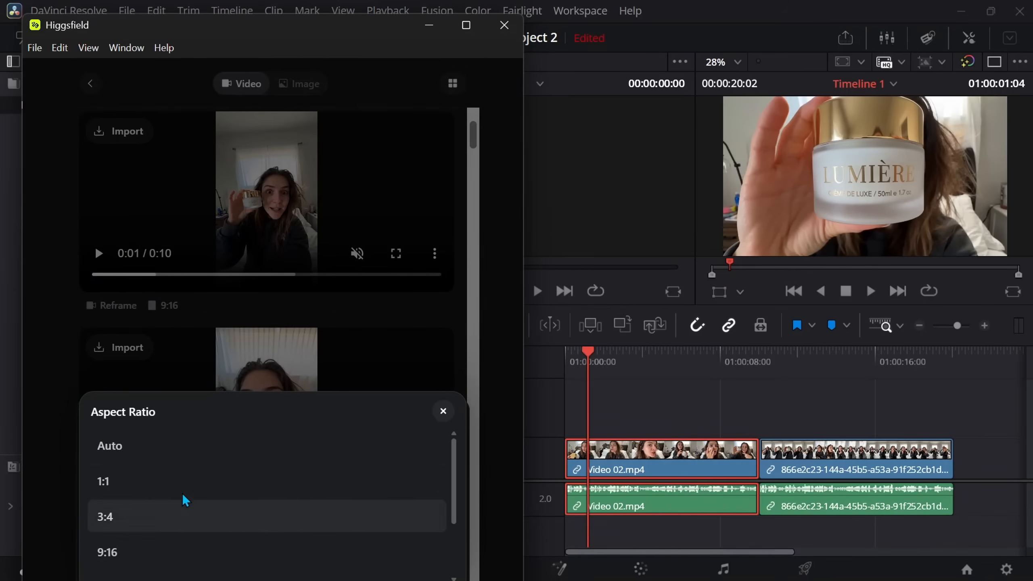
left_click(172, 444)
left_click(352, 577)
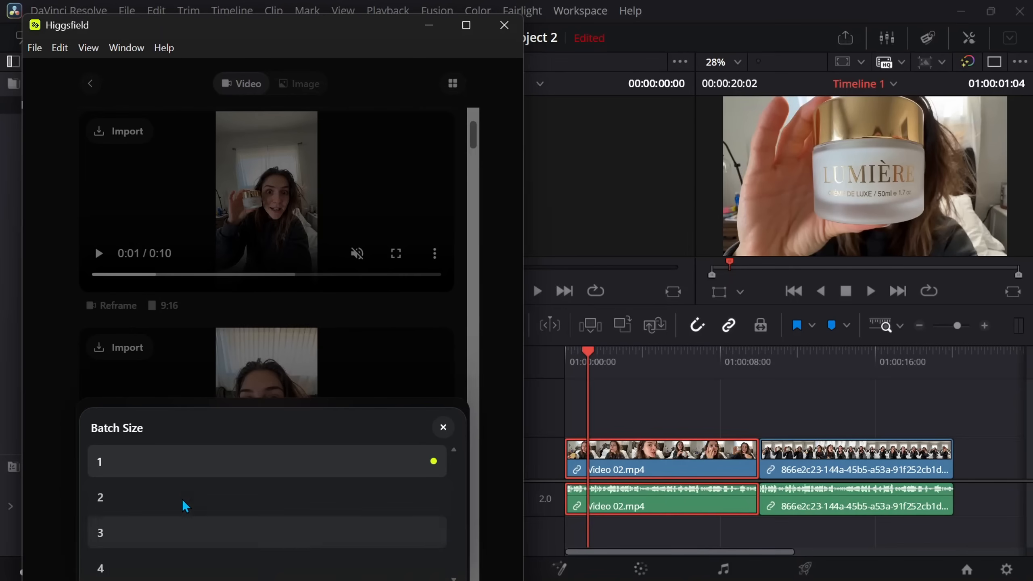
left_click(196, 495)
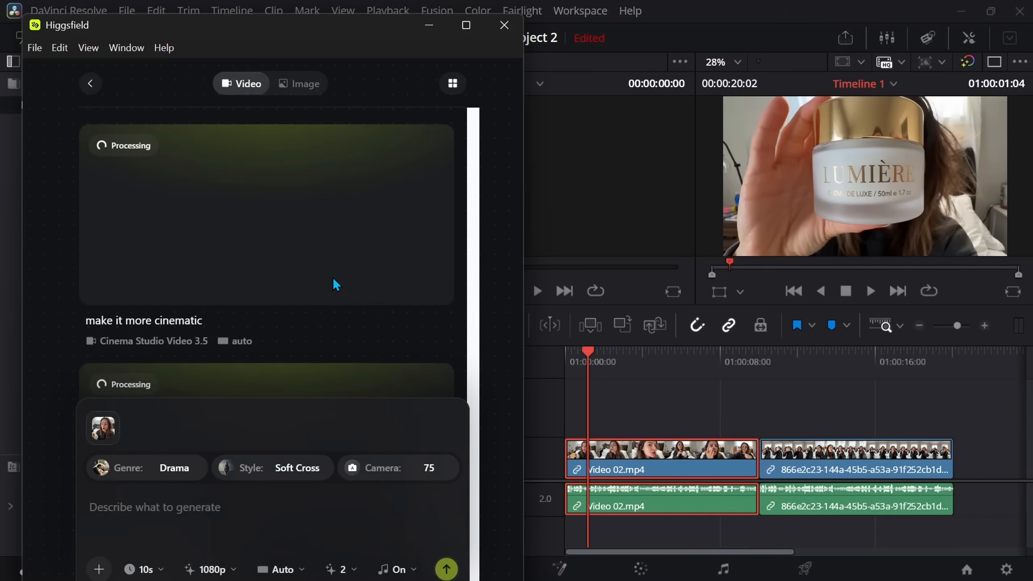
- Preview the generated "make it more cinematic" videos and import the second one into the timeline
scroll(333, 281, "down", 4)
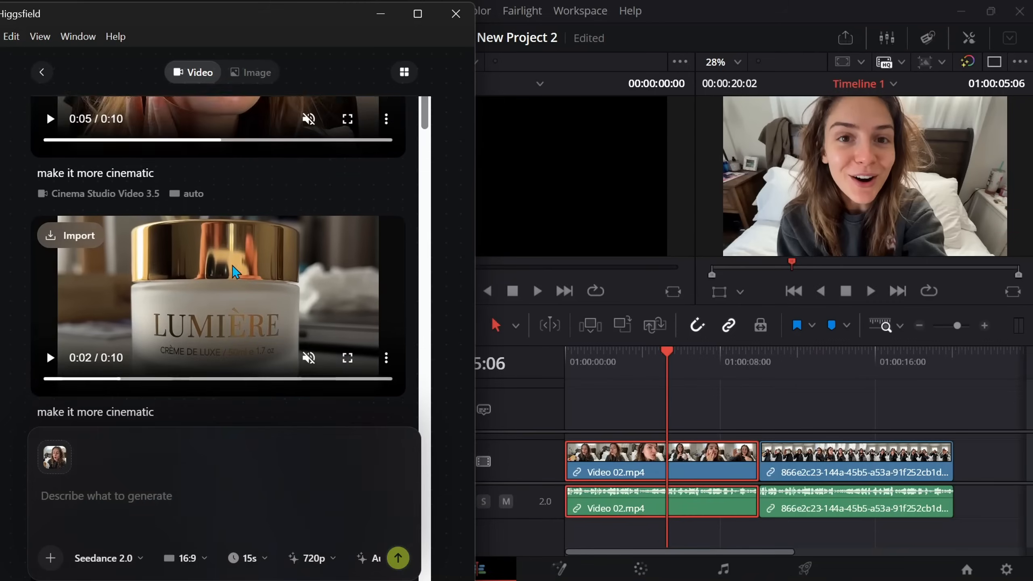
left_click(232, 265)
scroll(270, 233, "down", 1)
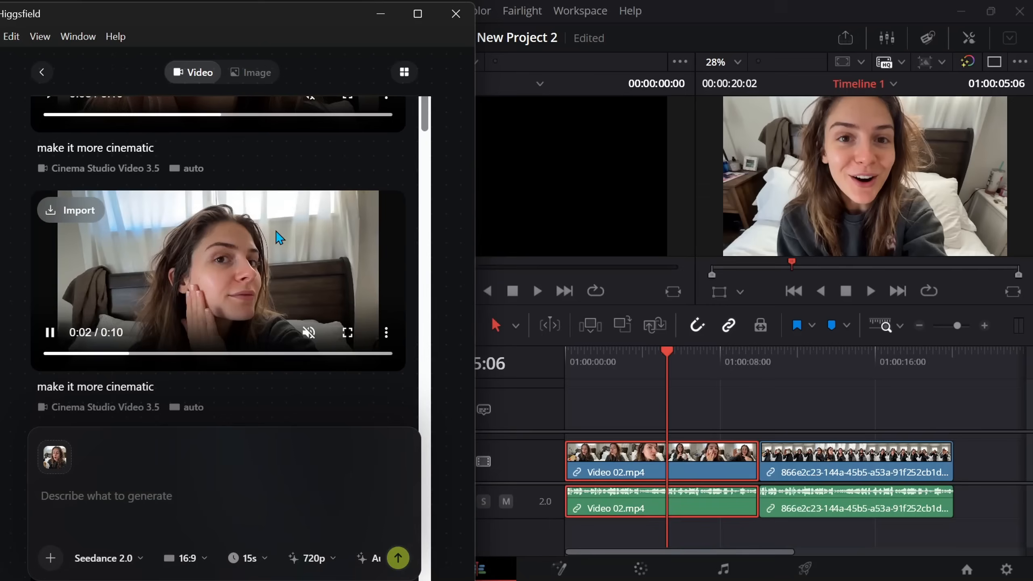
left_click(345, 331)
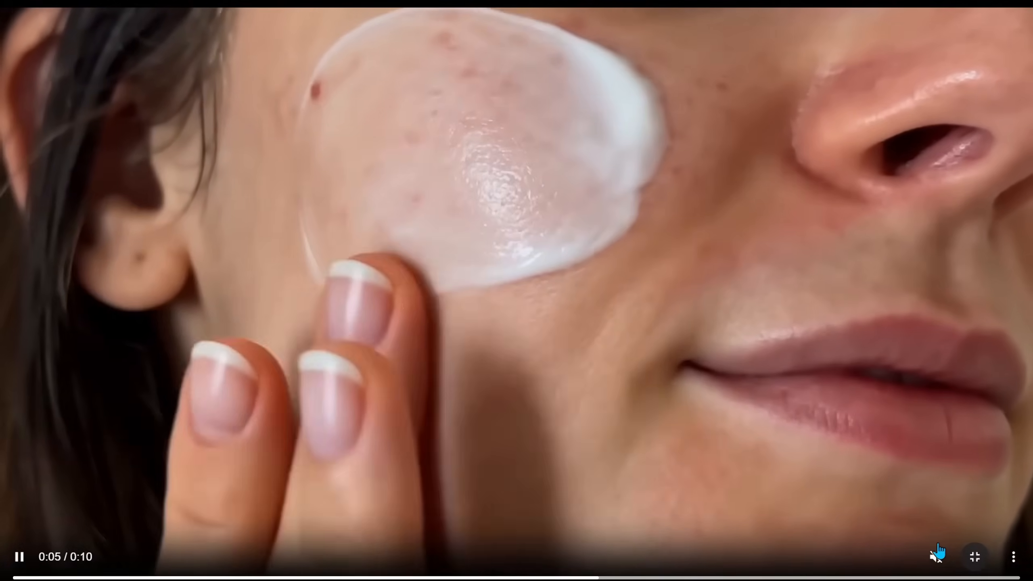
left_click(937, 554)
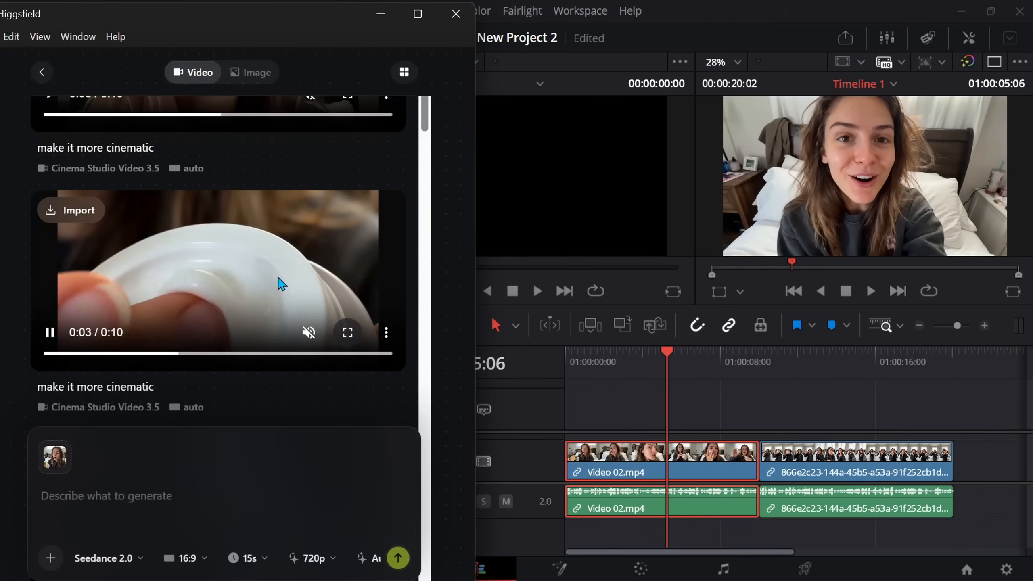
left_click(61, 212)
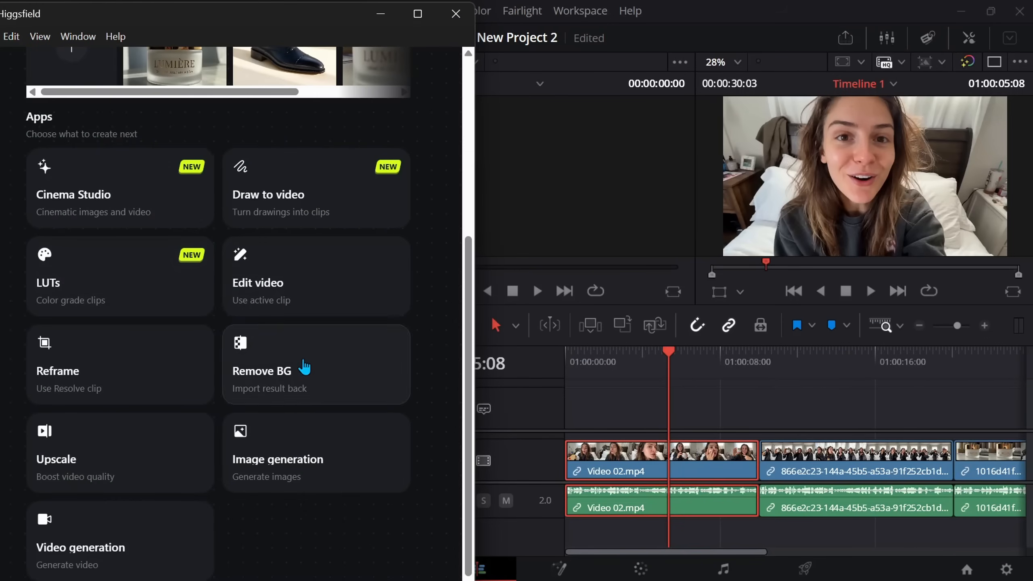
- Open Edit video for the timeline clip and enter the prompt "add a second lady into the clip and let her also be applying a cream on her body"
left_click(279, 295)
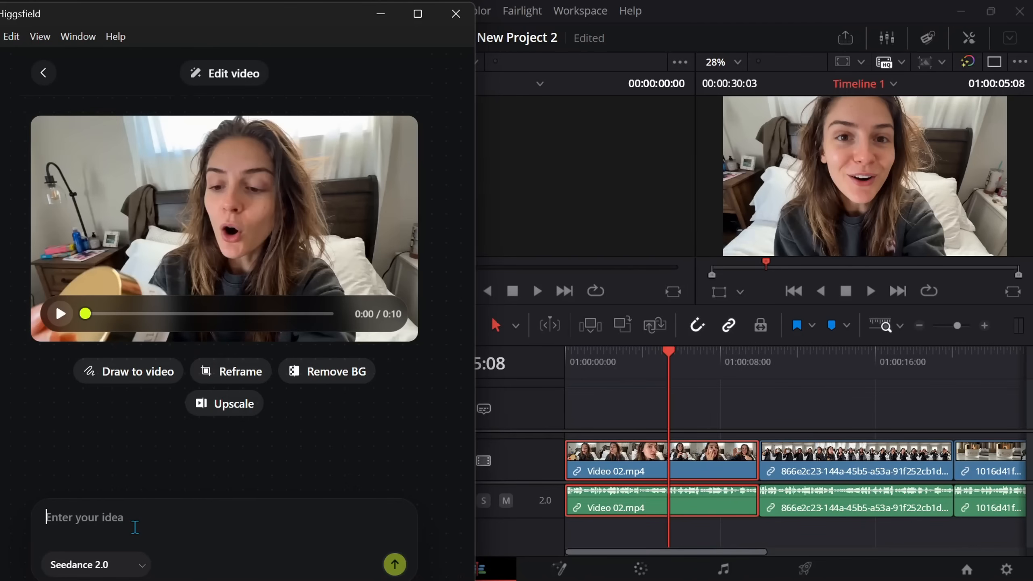
type("add a second lady into the clip")
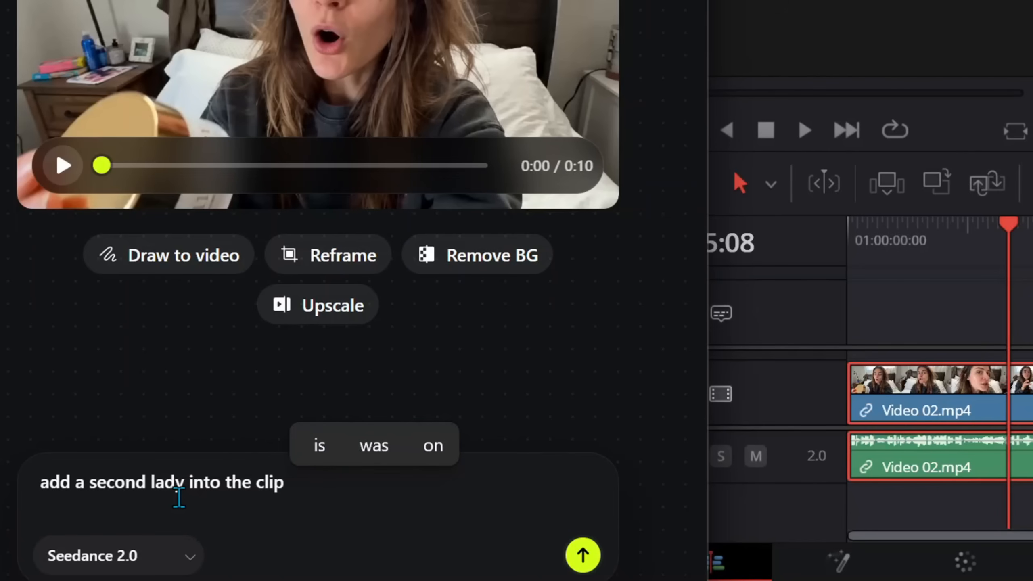
type(" and let her also be applying a cream on her bod")
- Generate the edited video with the Seedance 2.0 model and view the result full screen
left_click(181, 556)
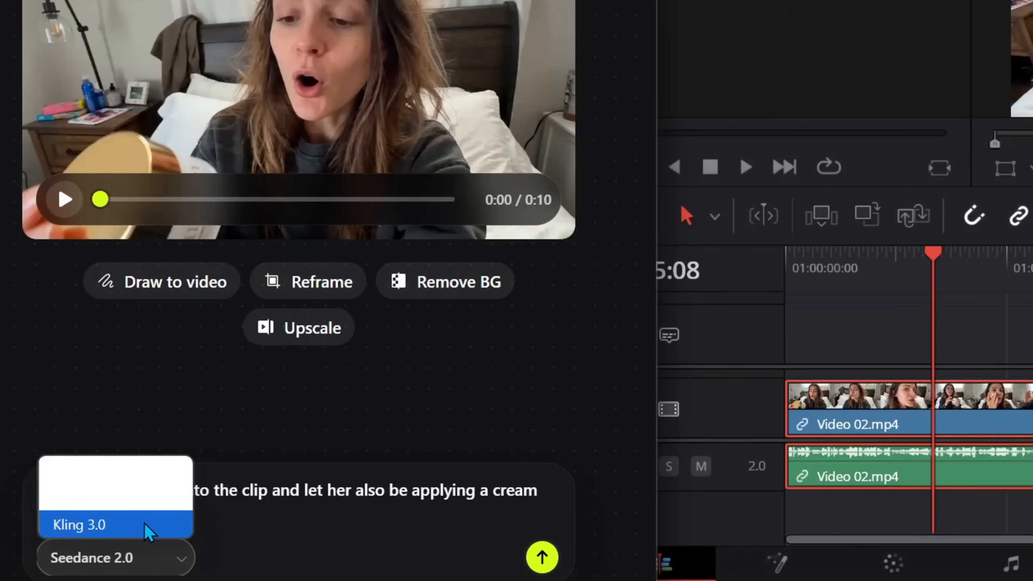
left_click(157, 472)
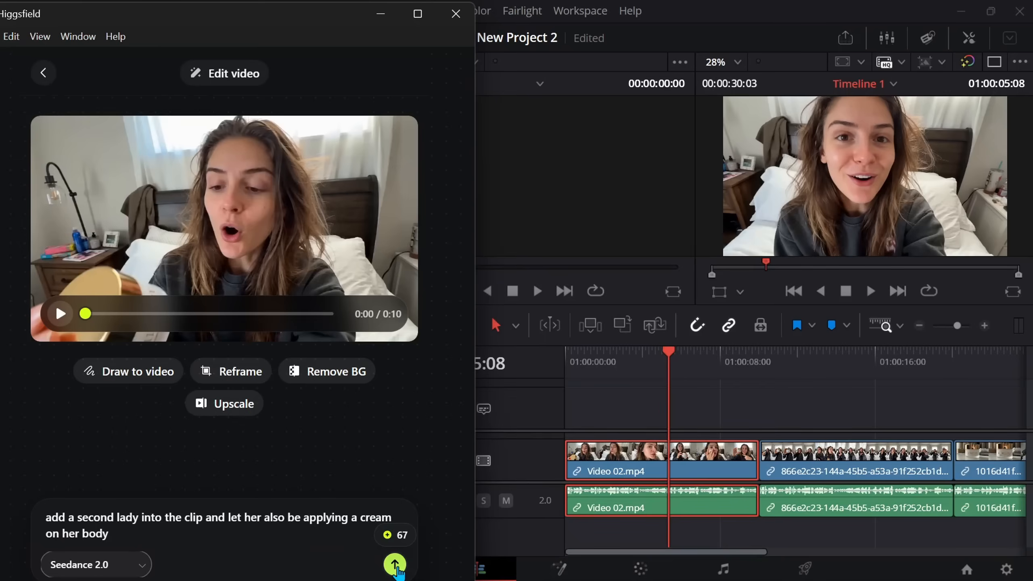
left_click(394, 565)
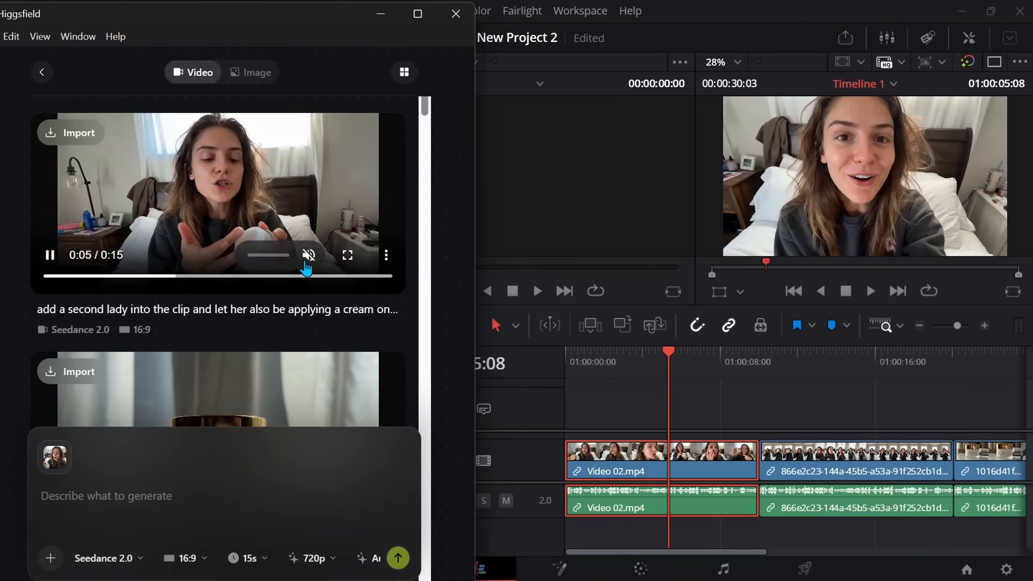
left_click(347, 254)
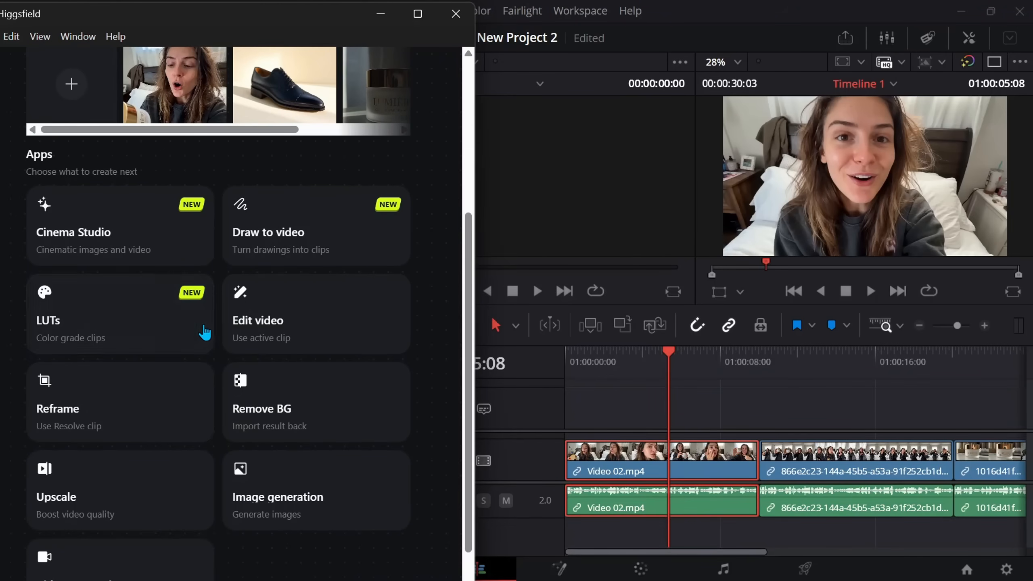
- Generate a LUT for the timeline clip from the teal foggy road reference image with the strength set to 80%
left_click(174, 333)
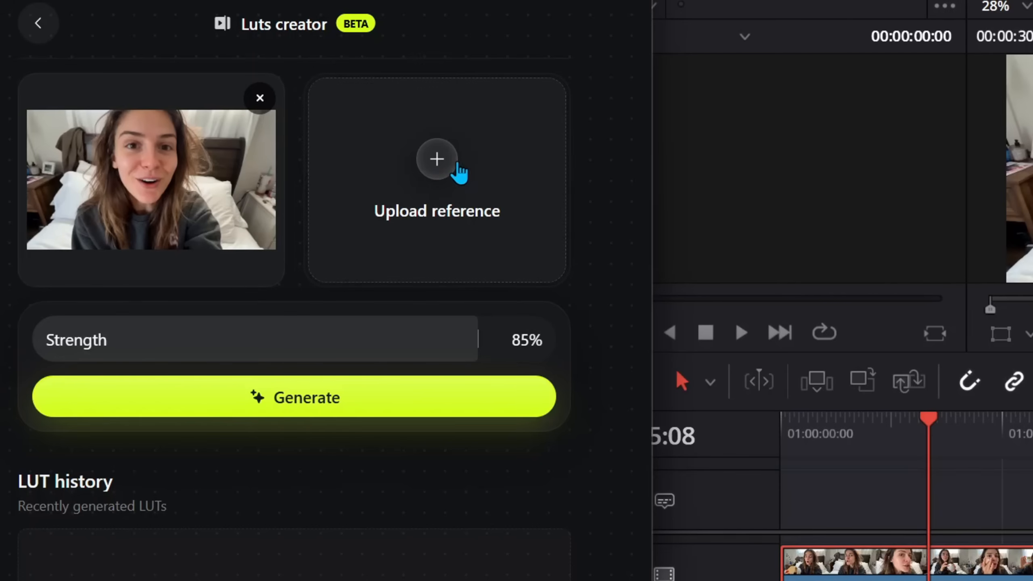
left_click(452, 168)
double_click(244, 171)
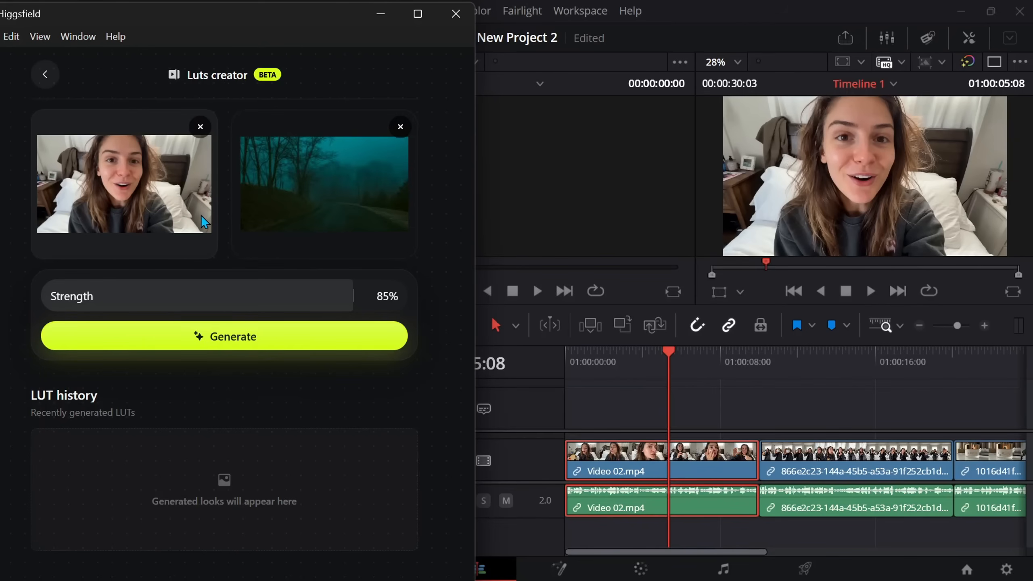
mouse_move(351, 296)
left_mouse_down()
mouse_move(148, 300)
mouse_move(334, 296)
left_mouse_up()
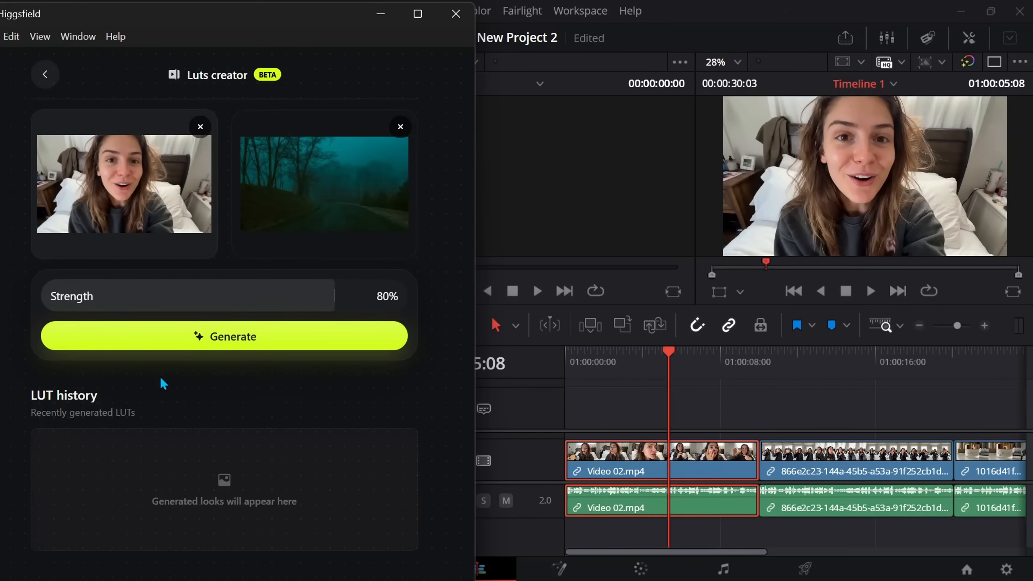
left_click(230, 342)
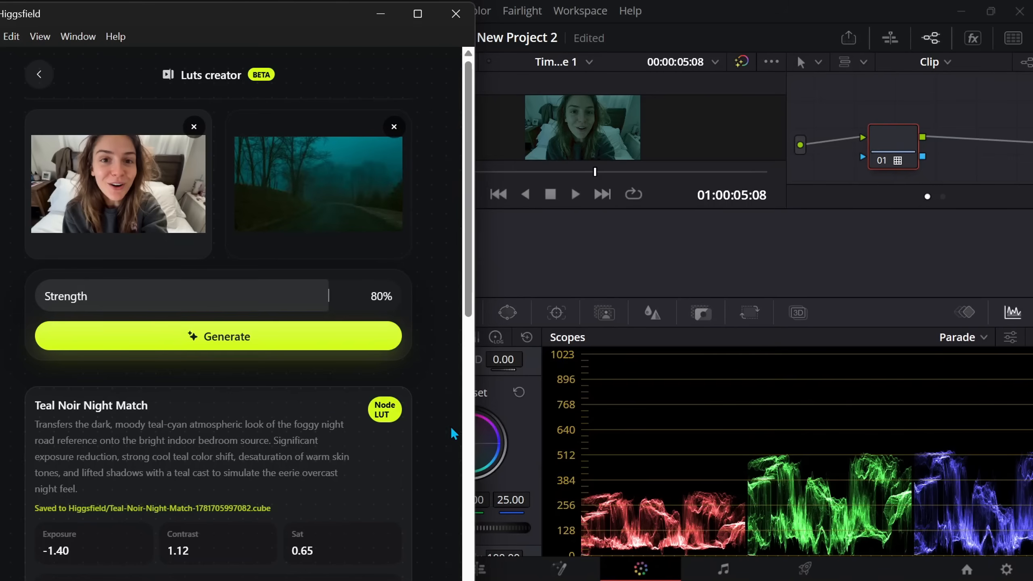
- Review the generated LUT's description and adjustment list, and examine the graded clip on the Color page
scroll(300, 403, "down", 4)
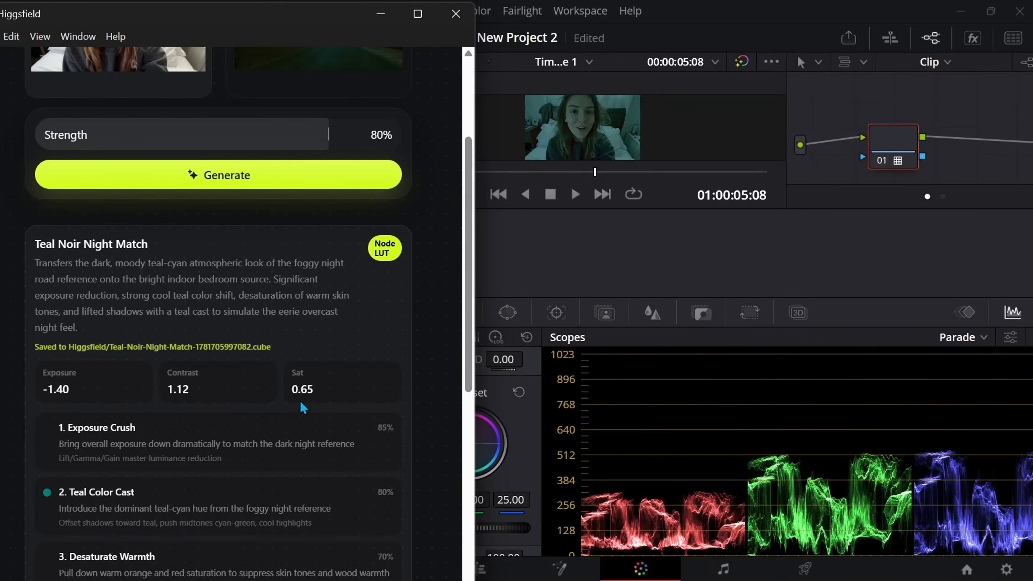
scroll(281, 261, "down", 2)
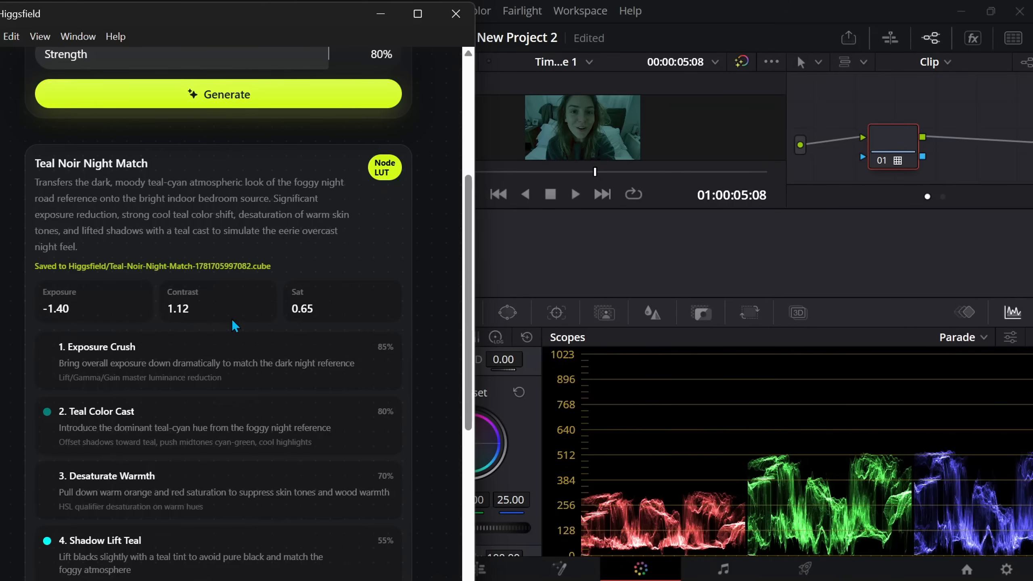
scroll(304, 350, "up", 4)
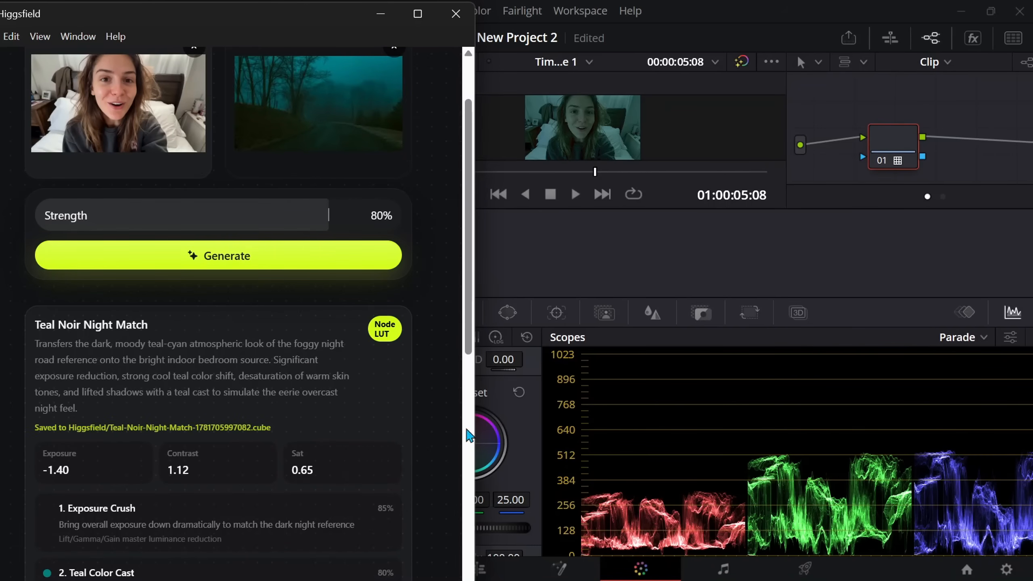
left_click(629, 275)
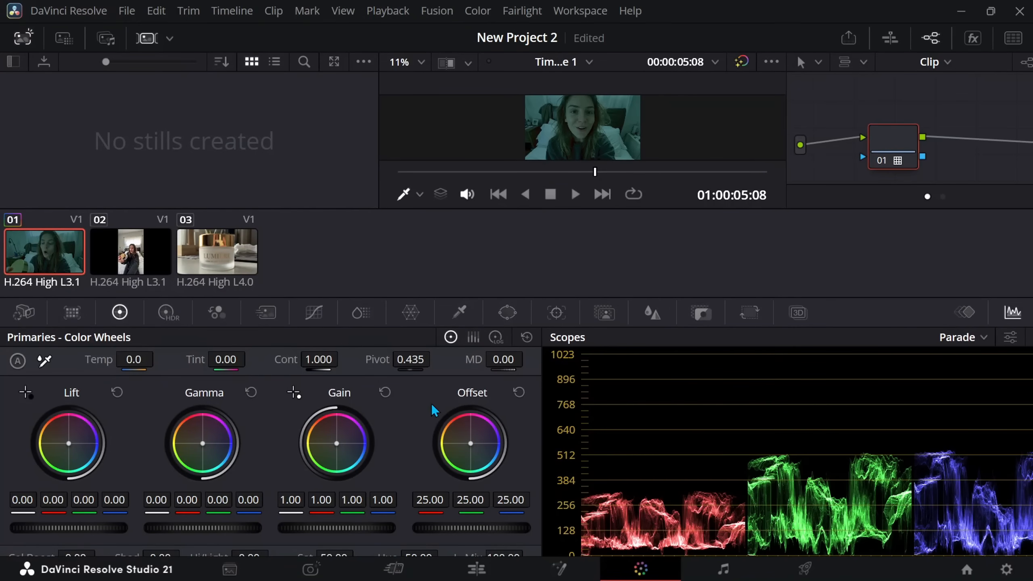
scroll(559, 441, "down", 2)
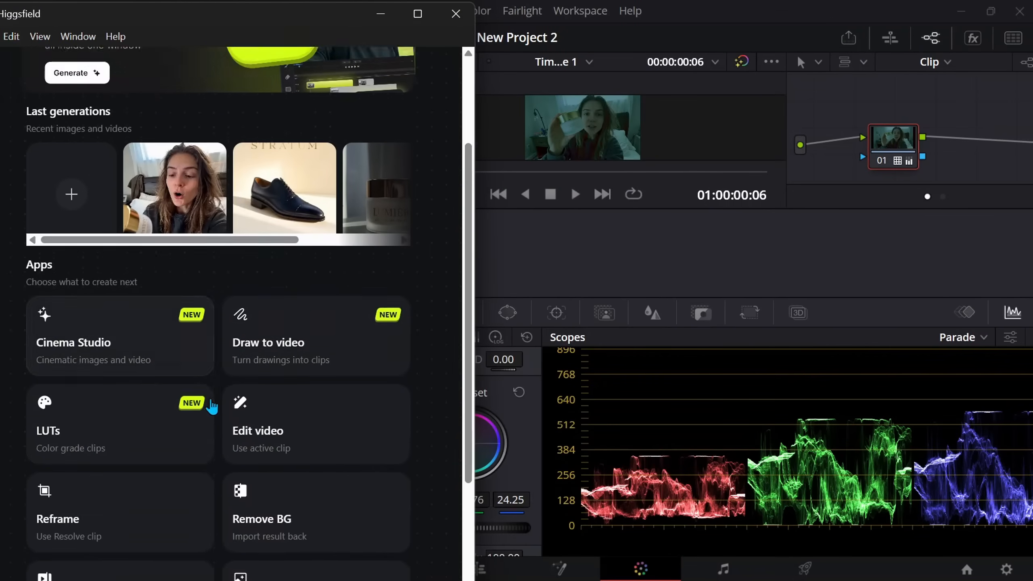
- Load the timeline video into Draw to video and choose the frame at 2.1s
scroll(211, 405, "down", 1)
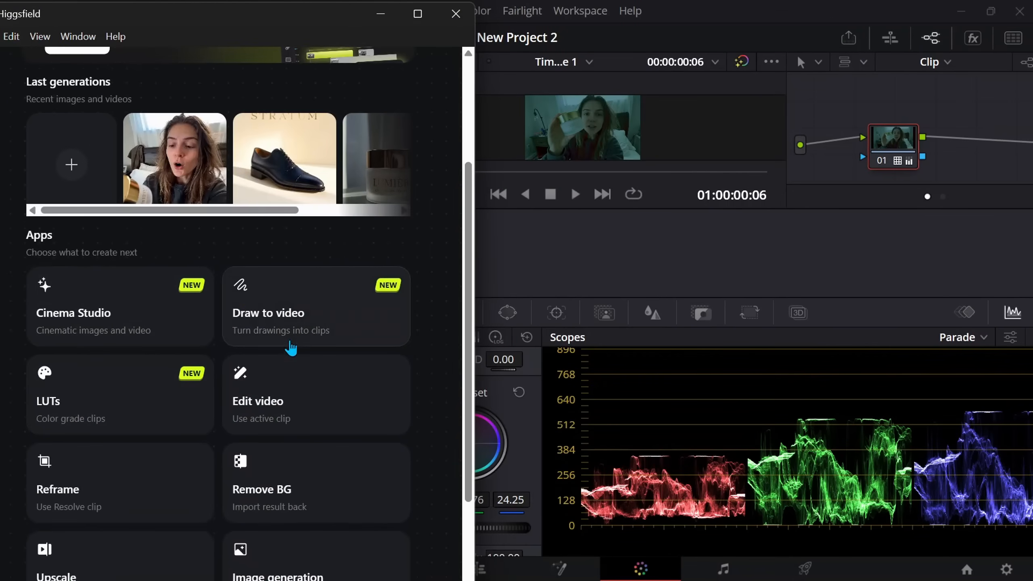
left_click(304, 316)
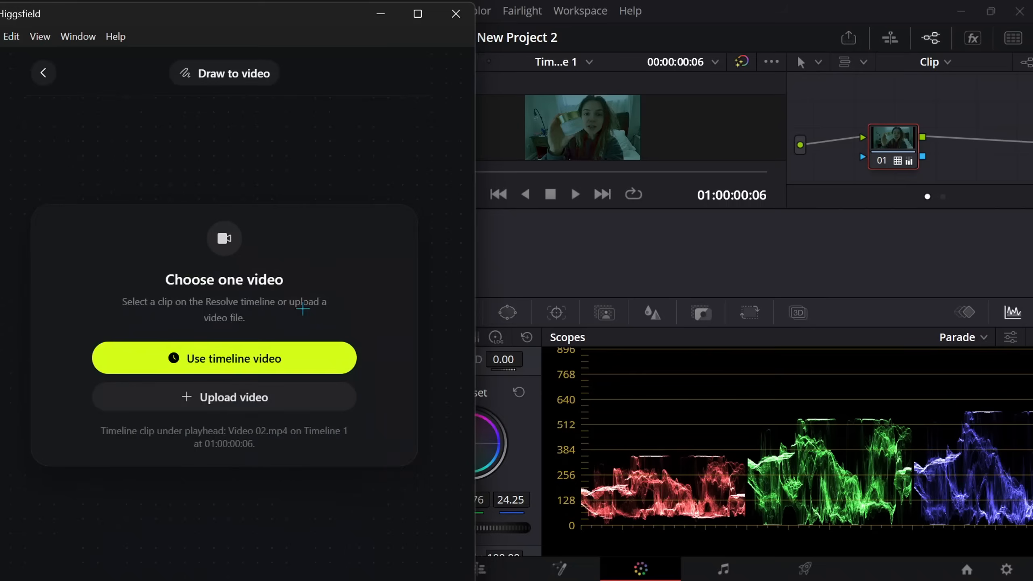
left_click(303, 358)
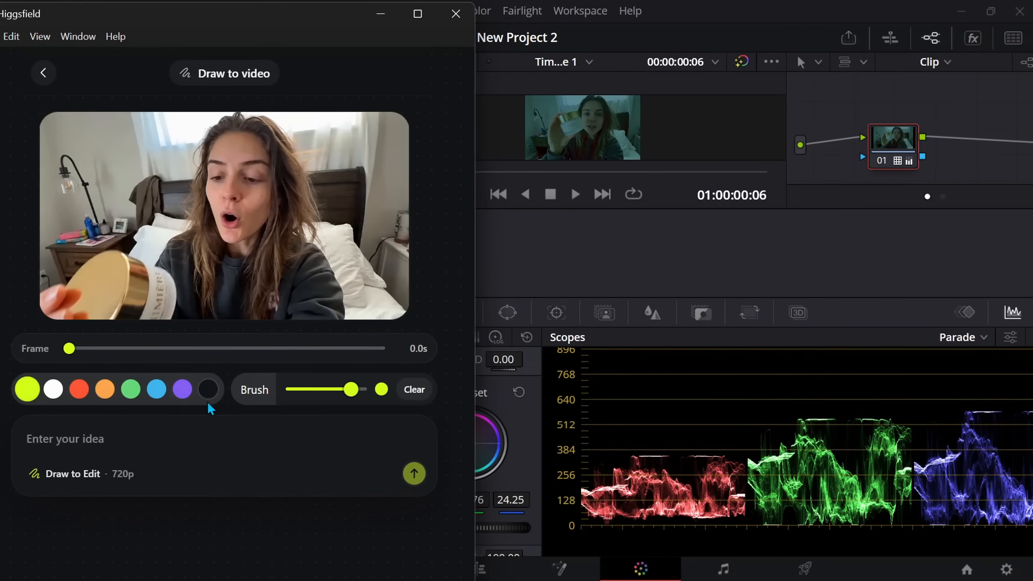
left_click(102, 349)
left_click_drag(99, 349, 82, 349)
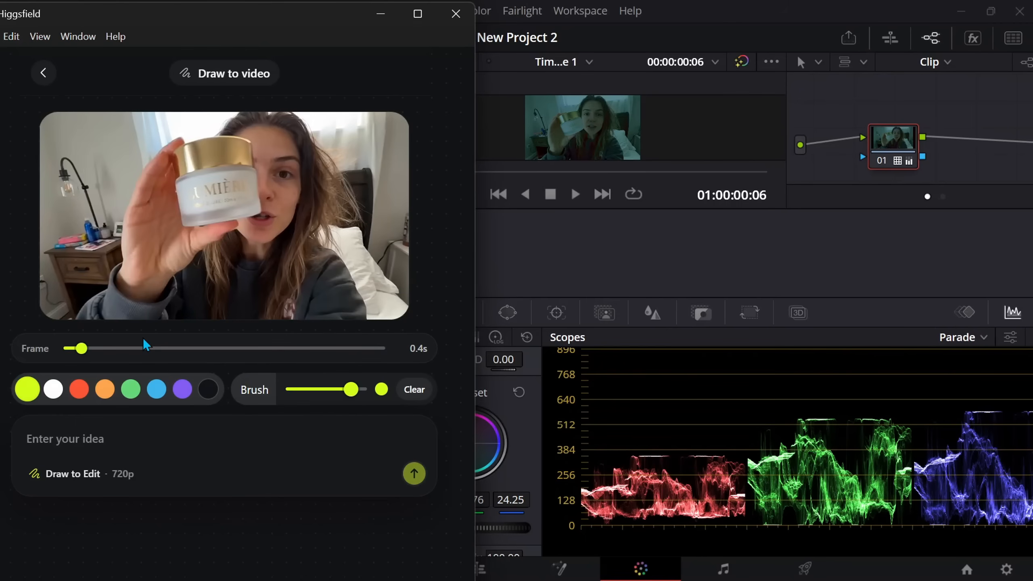
left_click(136, 358)
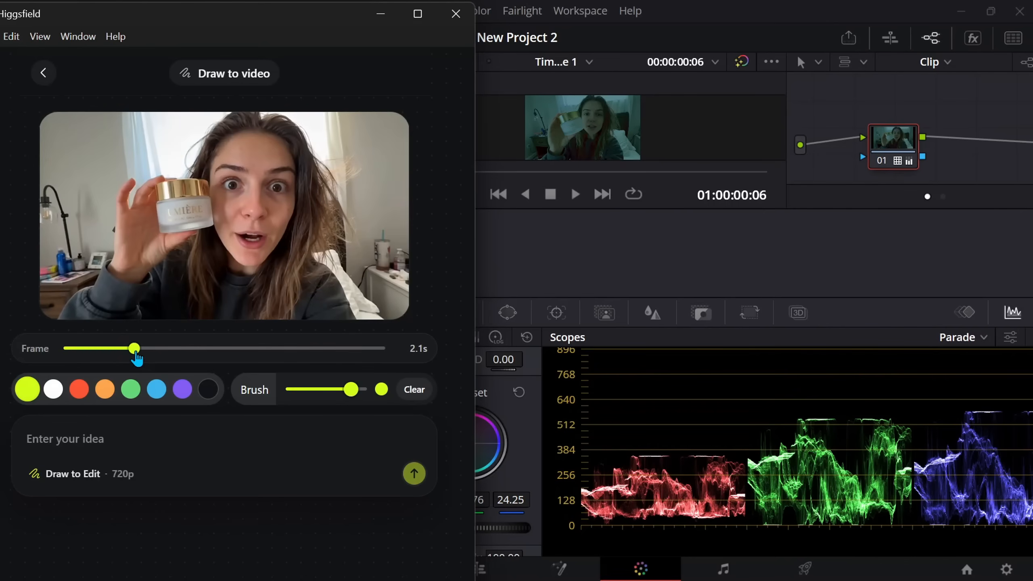
- Paint over the cream jar with the blue brush and enter the prompt "replace the cream with a body spray"
left_click(157, 389)
mouse_move(160, 233)
left_mouse_down()
mouse_move(210, 222)
mouse_move(208, 190)
mouse_move(171, 180)
mouse_move(155, 207)
mouse_move(205, 219)
mouse_move(204, 208)
mouse_move(180, 211)
mouse_move(173, 223)
mouse_move(183, 178)
mouse_move(161, 226)
left_mouse_up()
left_click(188, 449)
type("replace the cream with a ")
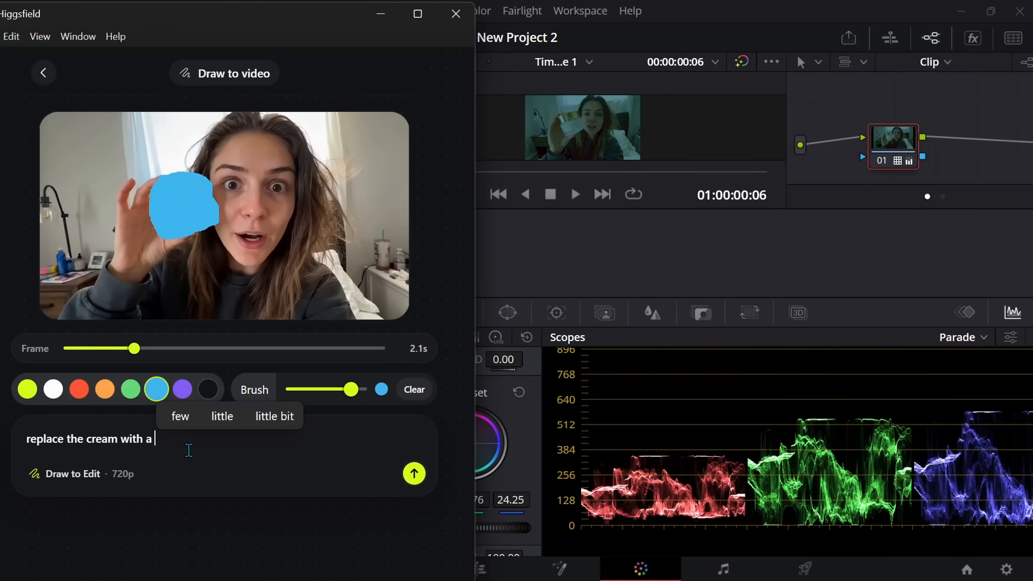
type("body spray")
- Generate the Draw to video edit and view the result full screen
left_click(413, 474)
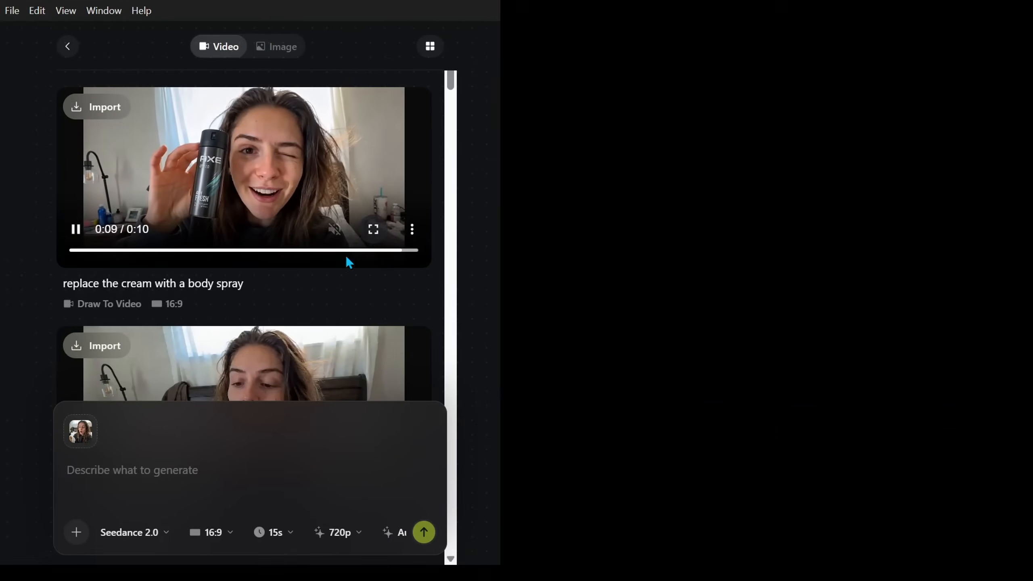
left_click(372, 229)
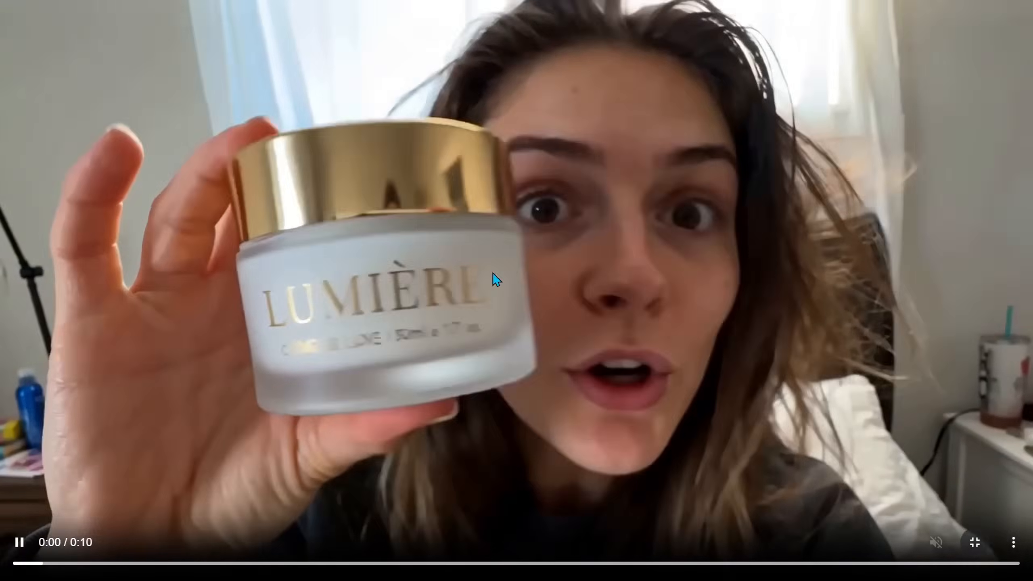